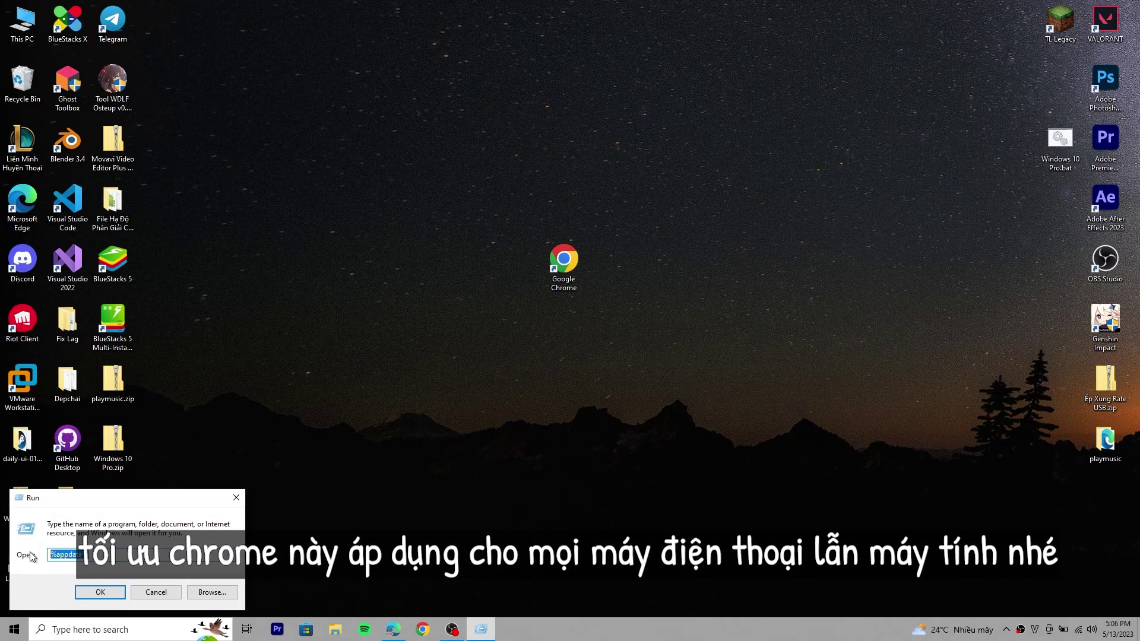
Open the Windows temporary files folder by running %temp%
double_click(124, 554)
text(%temp%)
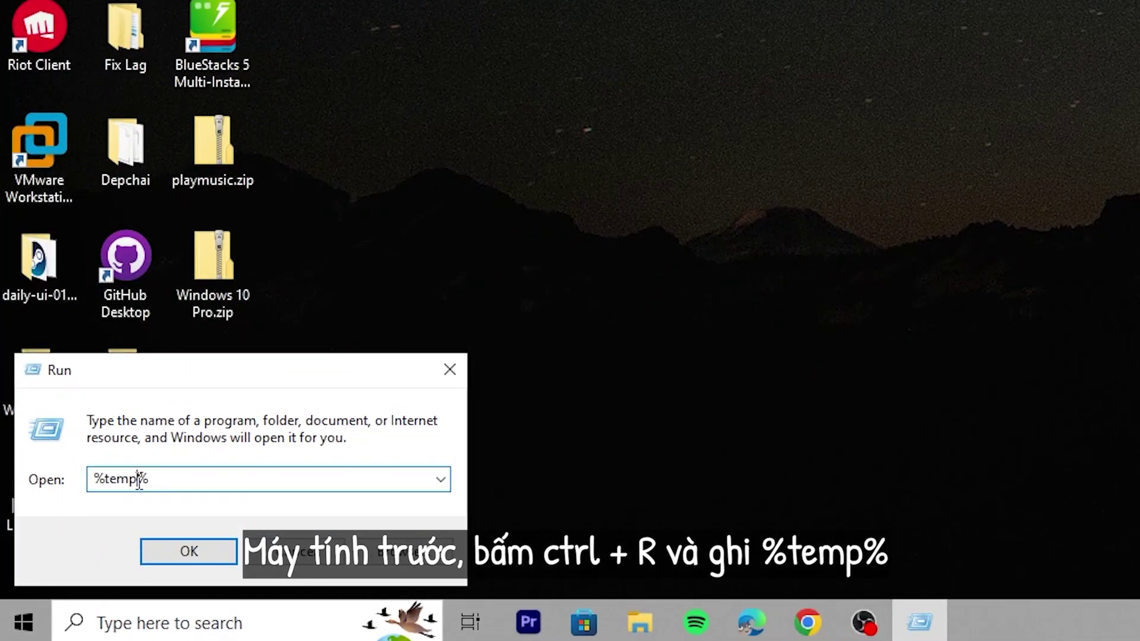
click(189, 551)
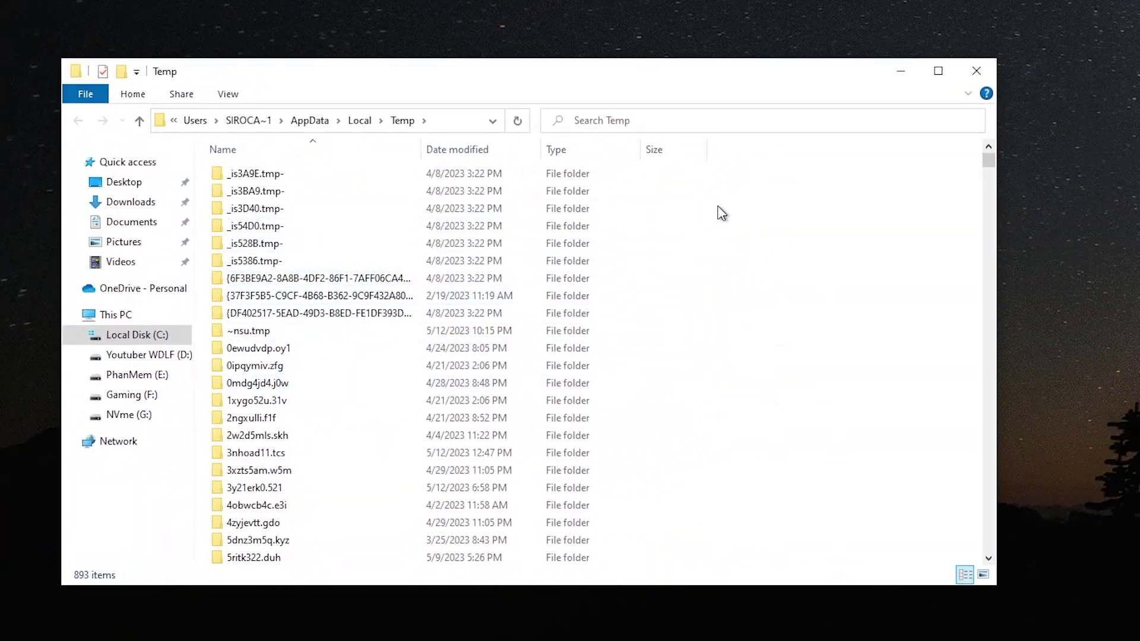
Permanently delete all items in the Temp folder, skip the file in use, and close the folder window
scroll(850, 245, down, 3)
scroll(850, 244, up, 3)
mouse_move(988, 161)
mouse_down()
mouse_move(992, 170)
mouse_move(990, 159)
mouse_up()
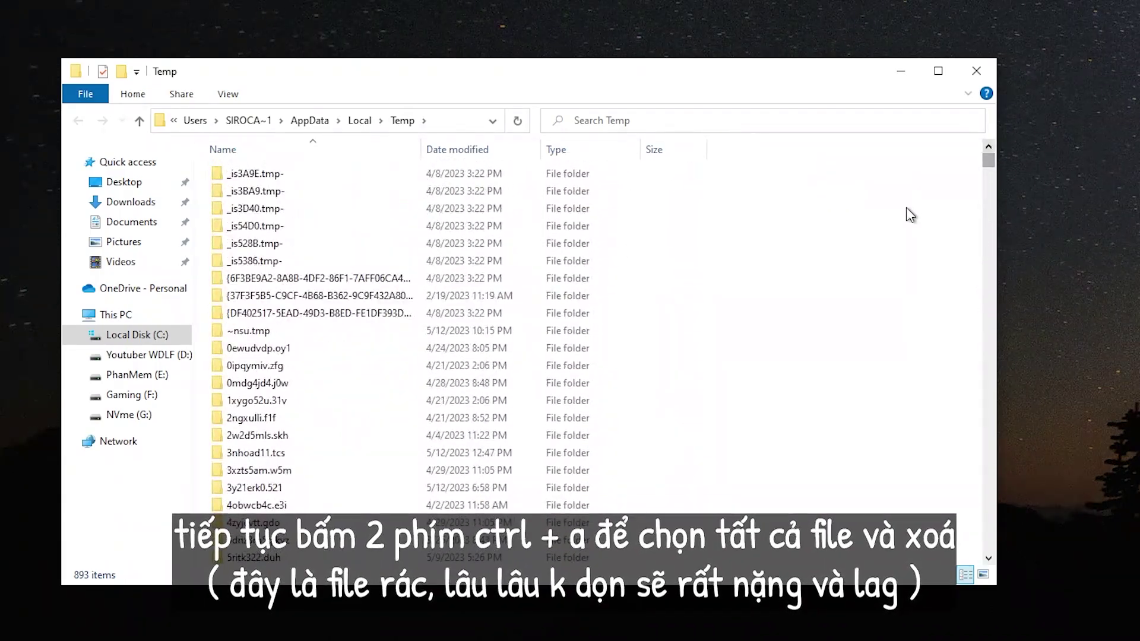
key(ctrl+a)
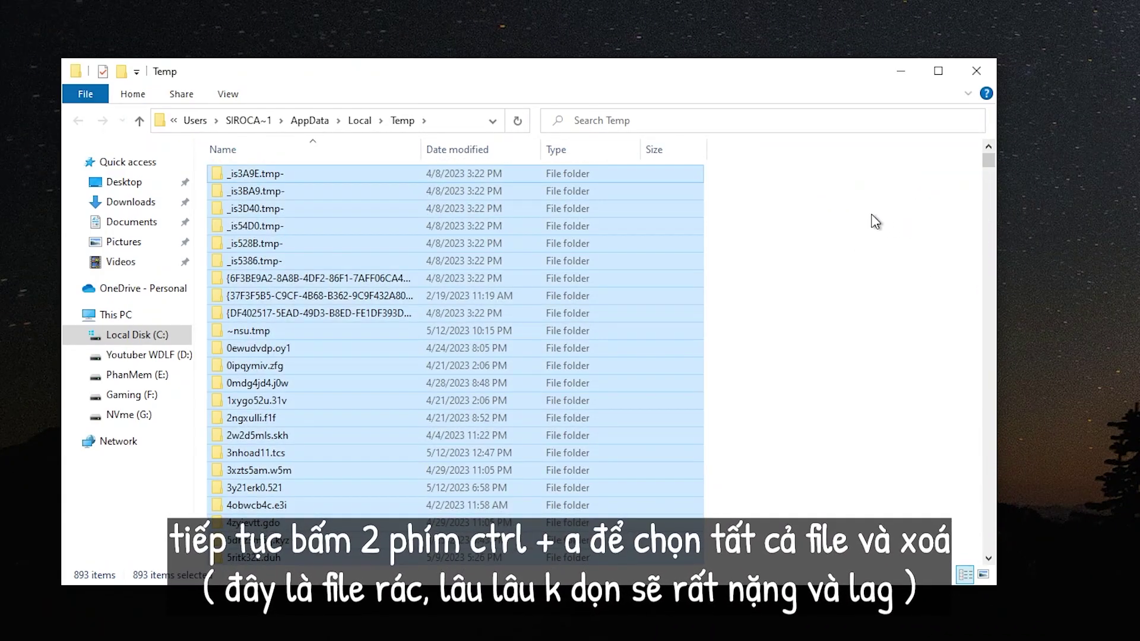
right_click(654, 207)
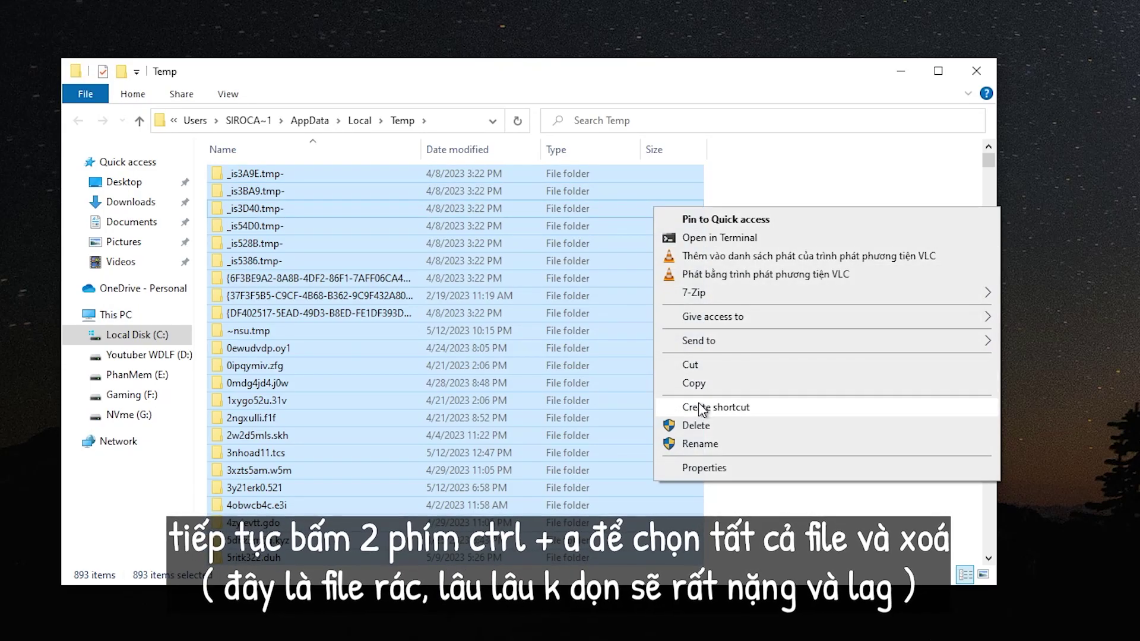
click(696, 426)
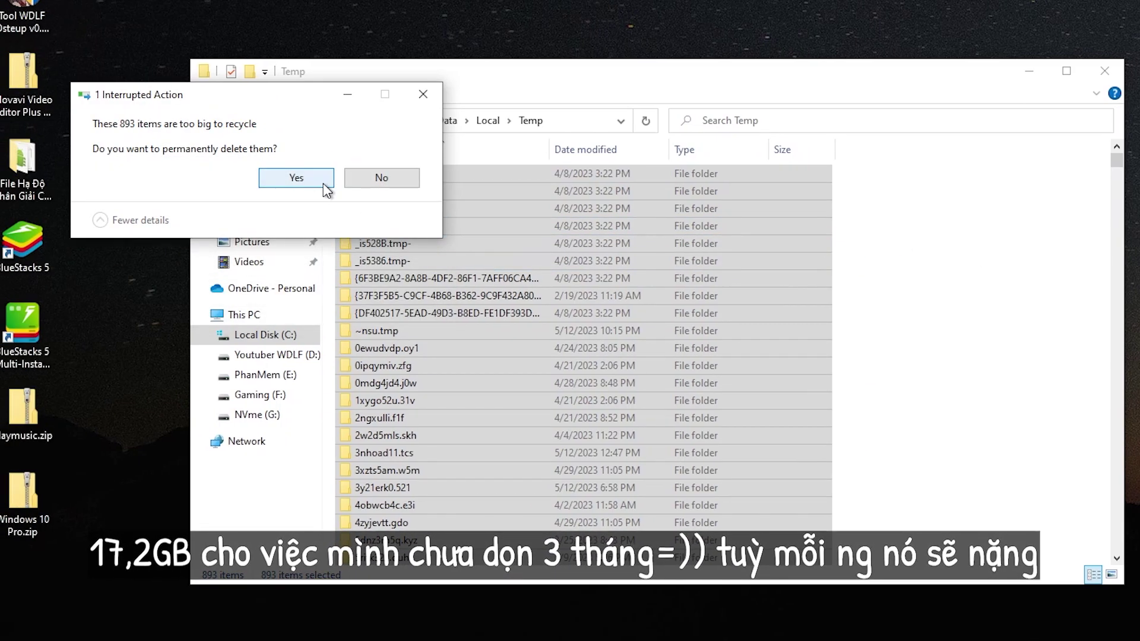
click(298, 179)
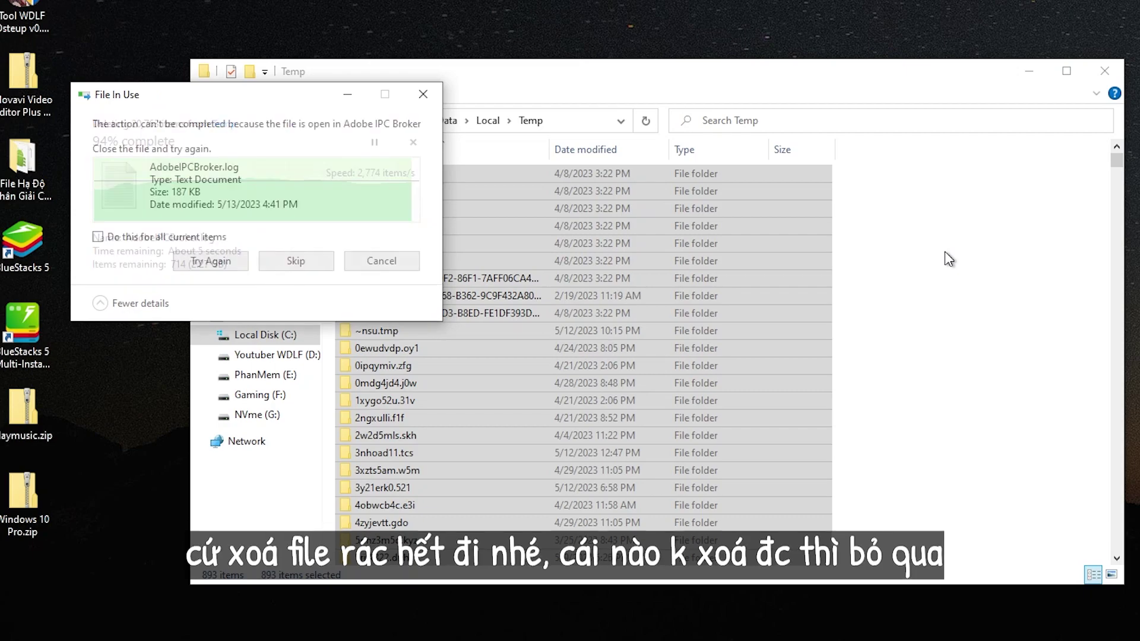
click(289, 259)
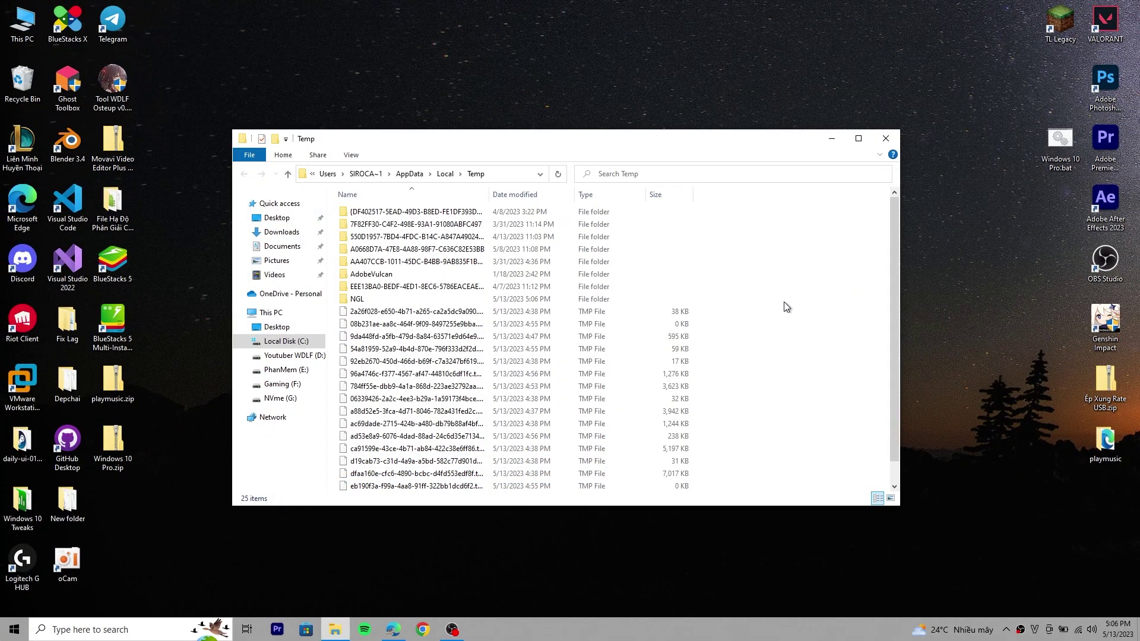
click(884, 140)
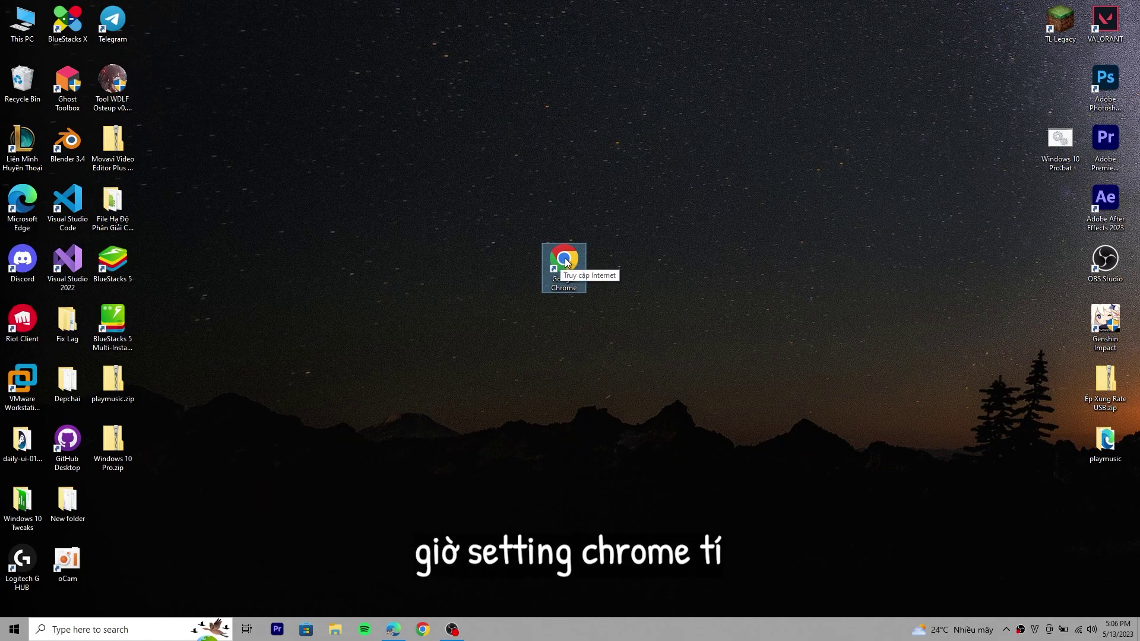
Switch to Google Chrome and run the safety check in the Quyền riêng tư và bảo mật settings
double_click(575, 274)
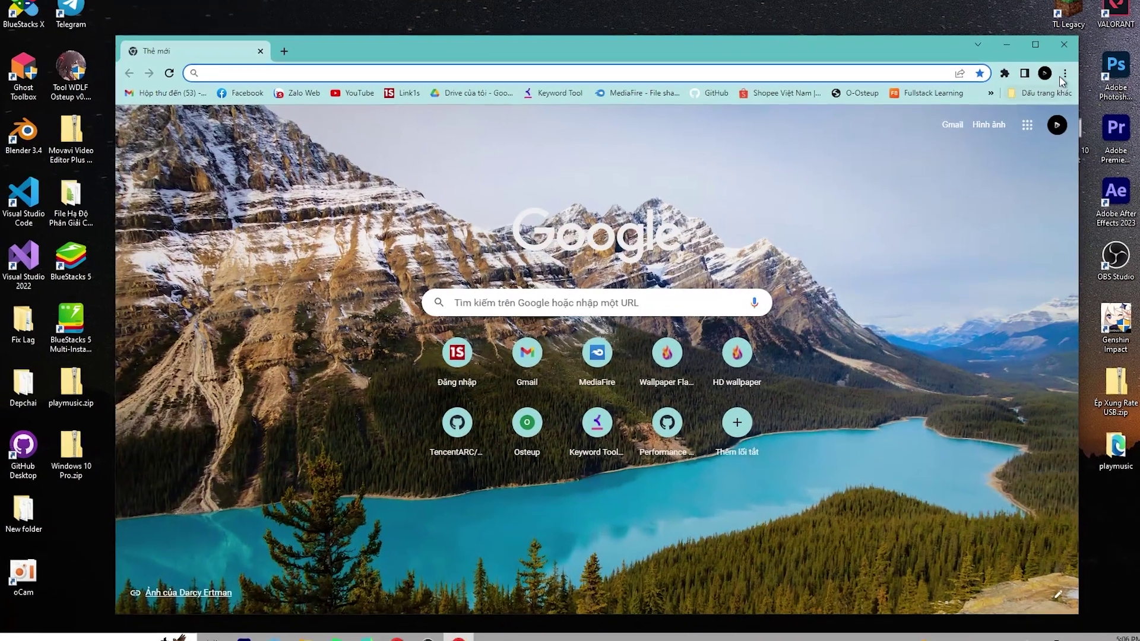
click(1057, 86)
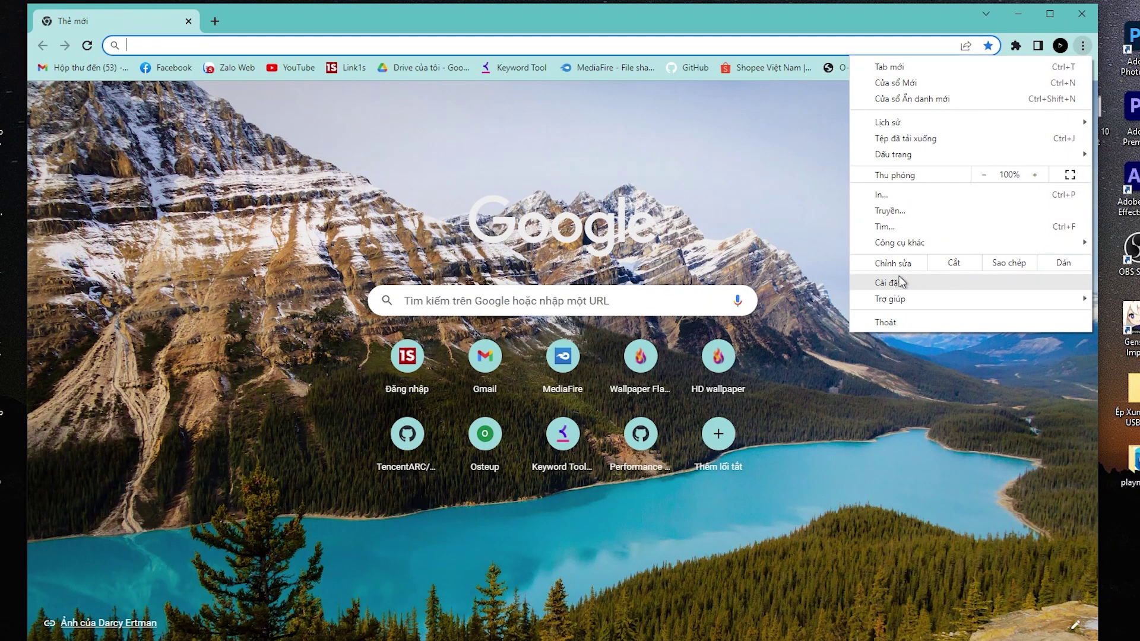
click(942, 284)
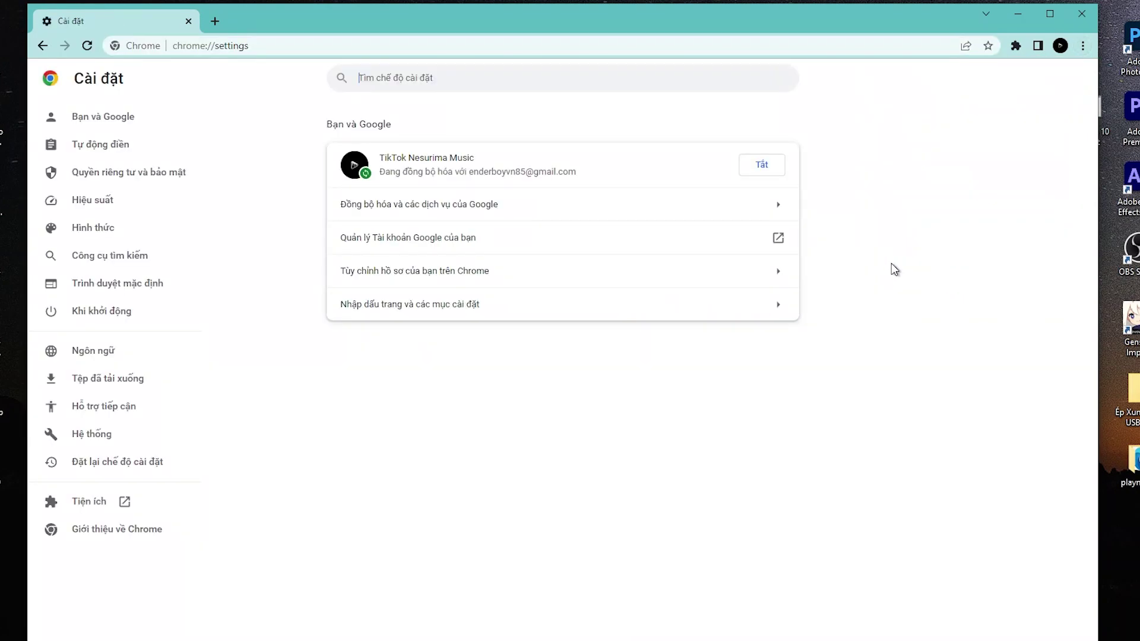
click(145, 145)
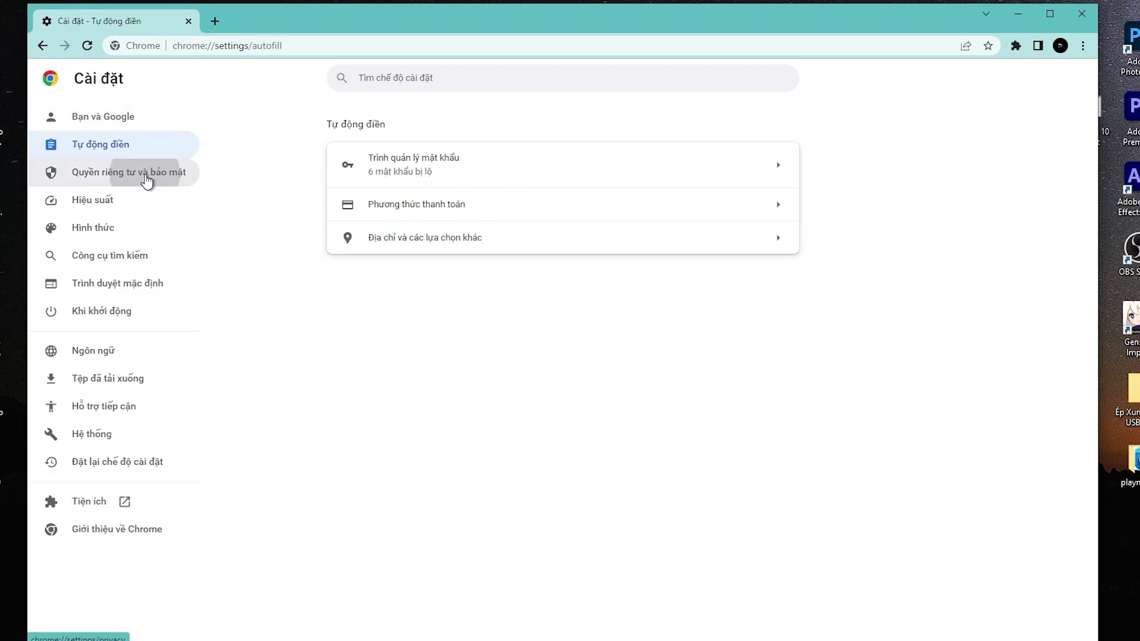
click(146, 180)
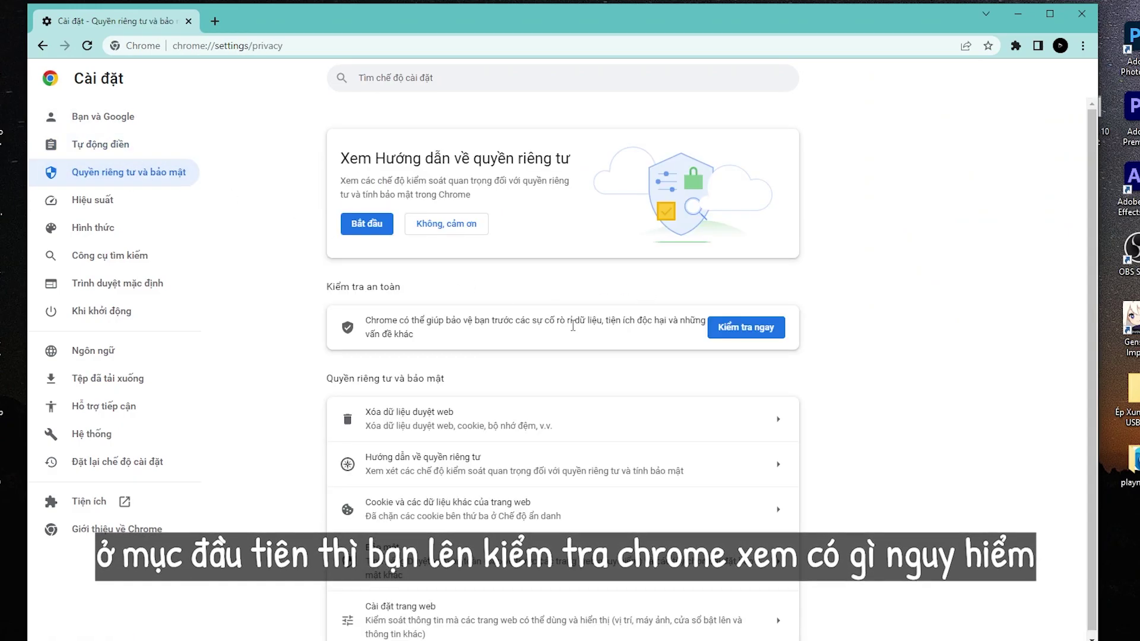
click(743, 329)
scroll(732, 329, down, 1)
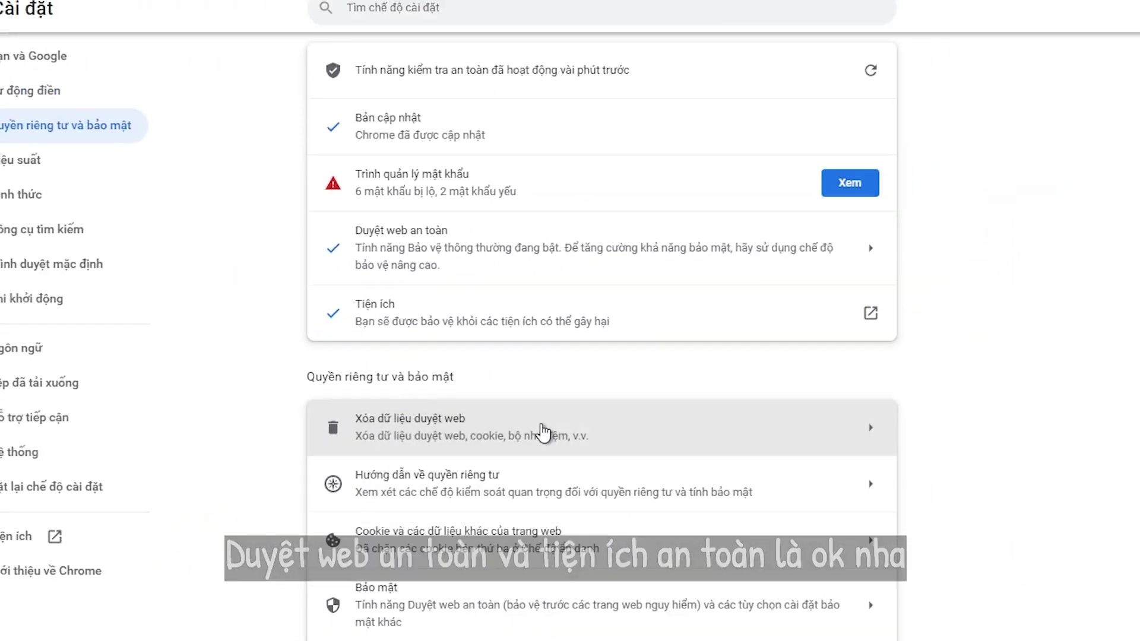
Bring up the Xóa dữ liệu duyệt web dialog and set its time range to Từ trước đến nay
click(545, 362)
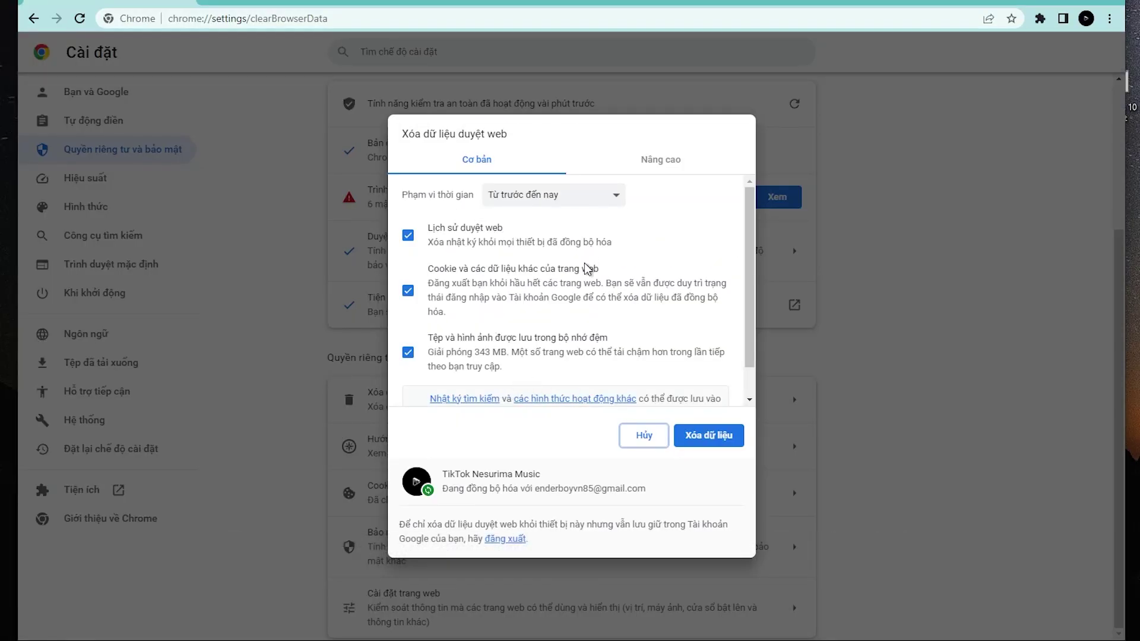
click(550, 208)
click(562, 212)
click(564, 206)
click(564, 226)
click(570, 205)
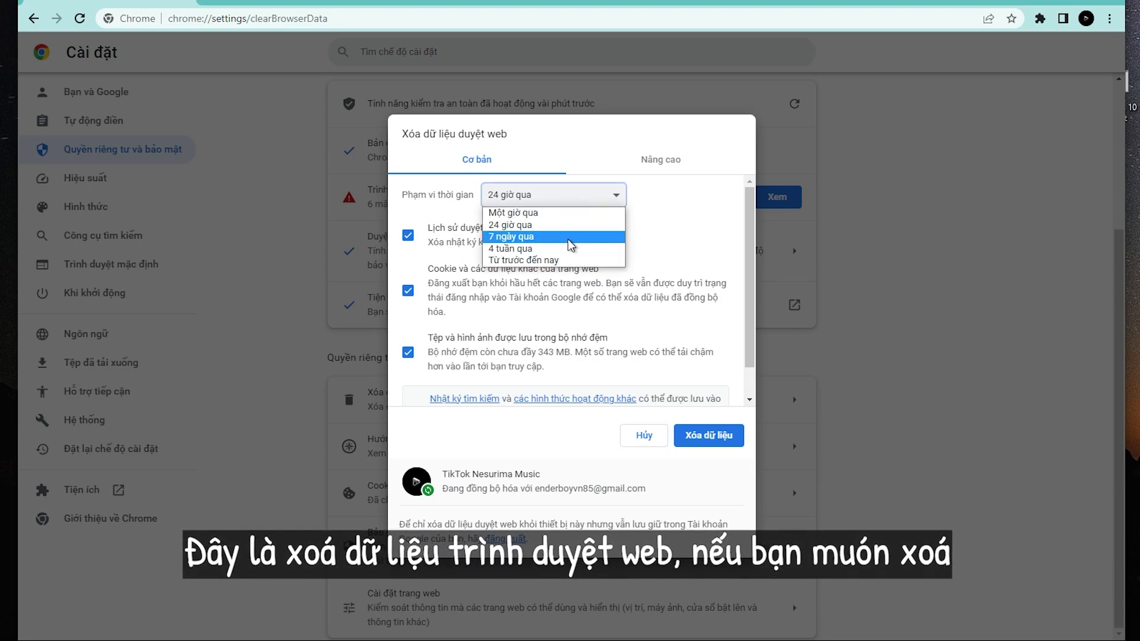
click(569, 208)
click(564, 252)
click(567, 202)
click(567, 265)
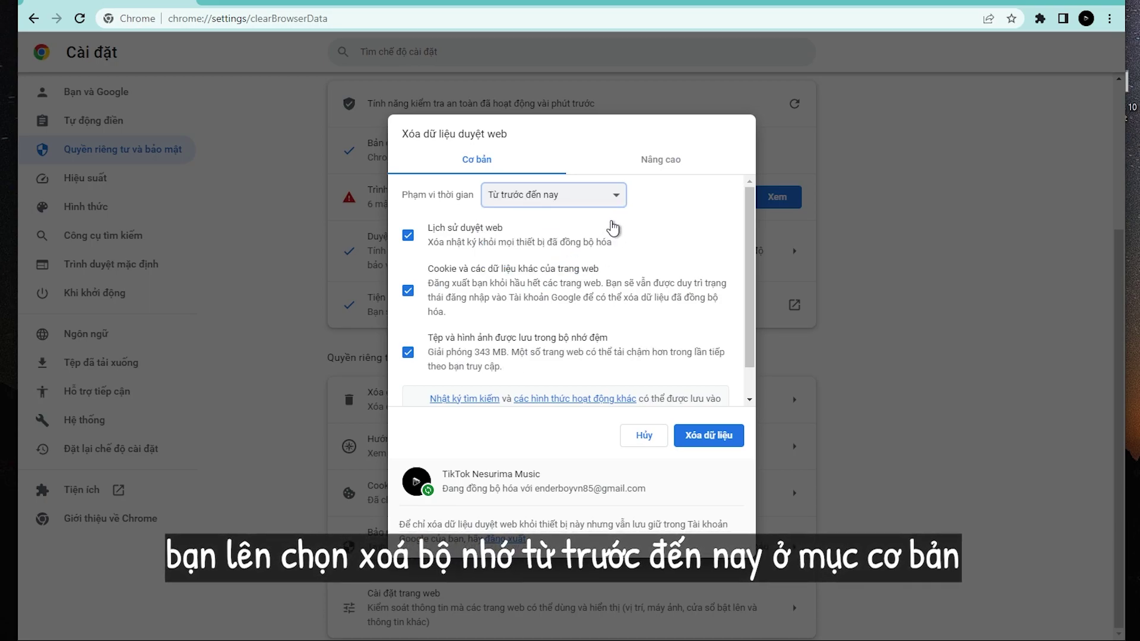
click(560, 202)
click(569, 262)
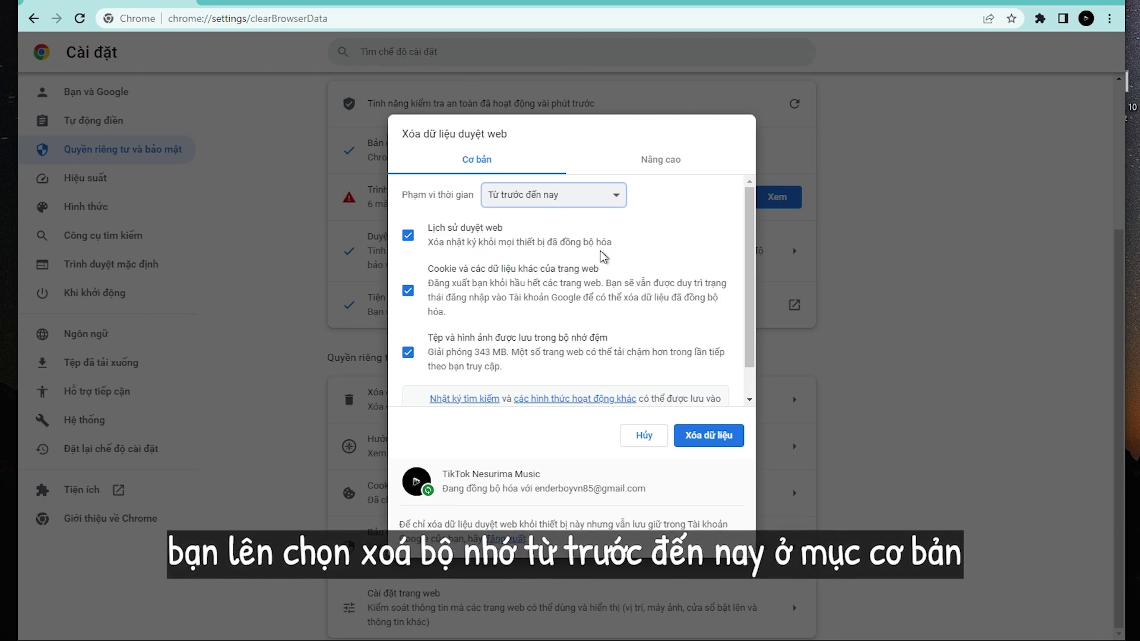
Examine which data categories the basic and Nâng cao options for clearing browsing data cover
scroll(750, 291, down, 1)
scroll(749, 224, up, 1)
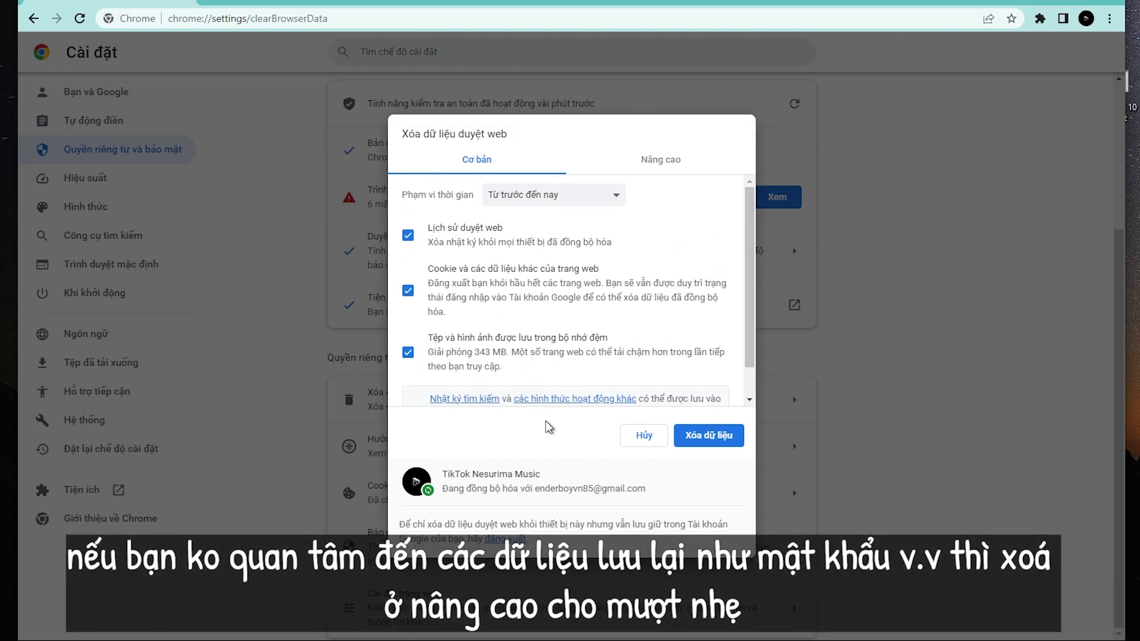
click(663, 170)
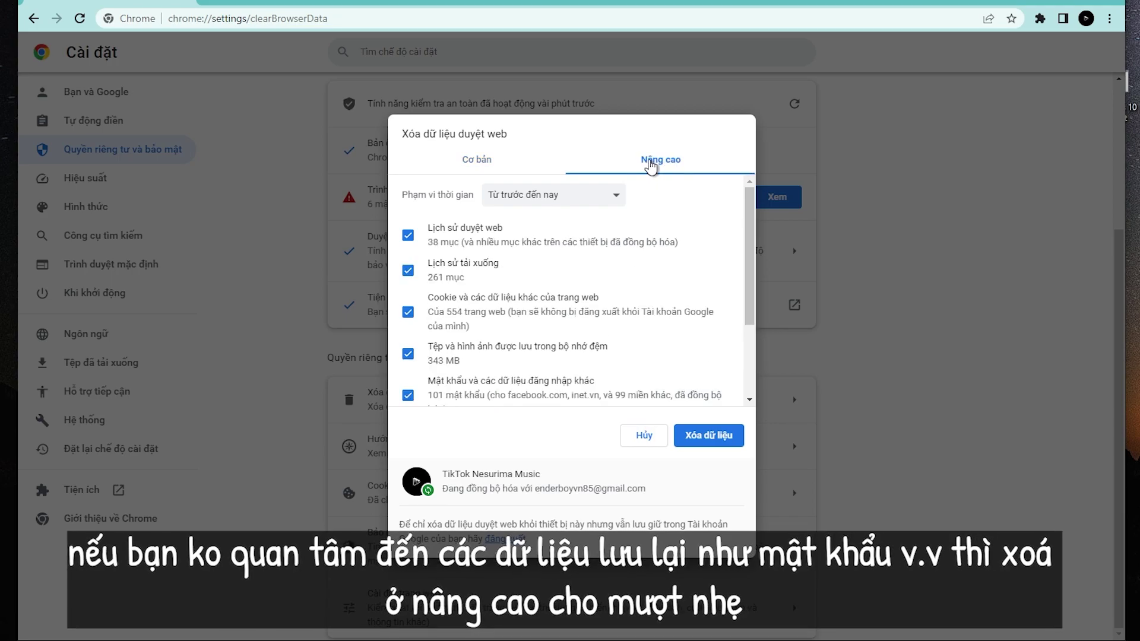
scroll(661, 279, down, 1)
scroll(661, 279, down, 1)
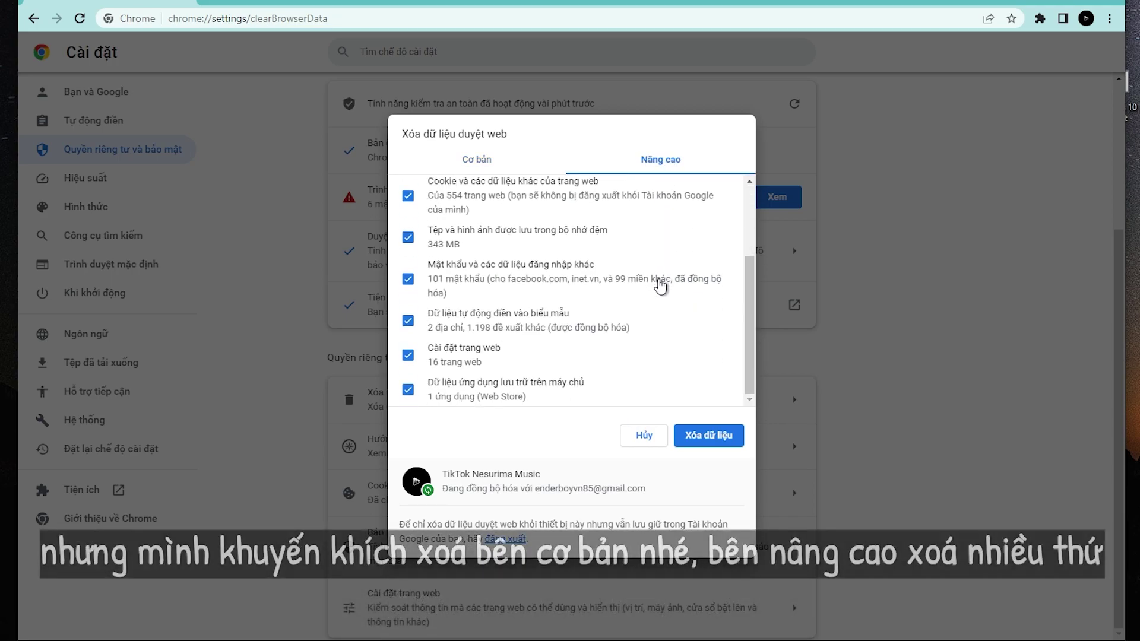
scroll(657, 285, up, 2)
scroll(658, 287, down, 1)
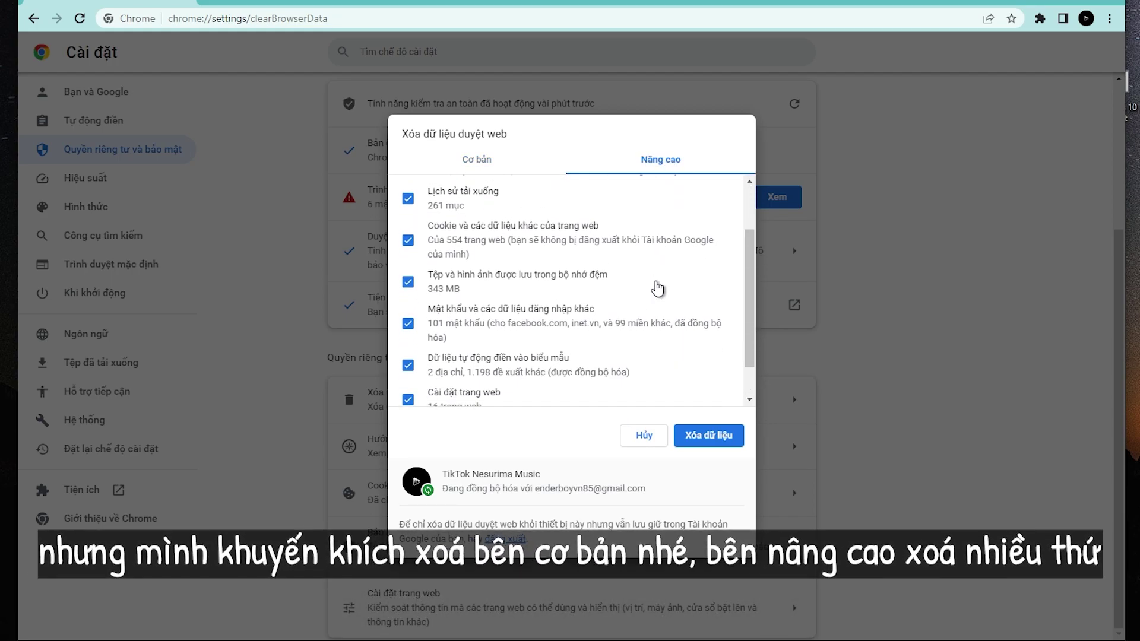
Clear the browsing history, cookies and cached files using the Cơ bản options
click(502, 170)
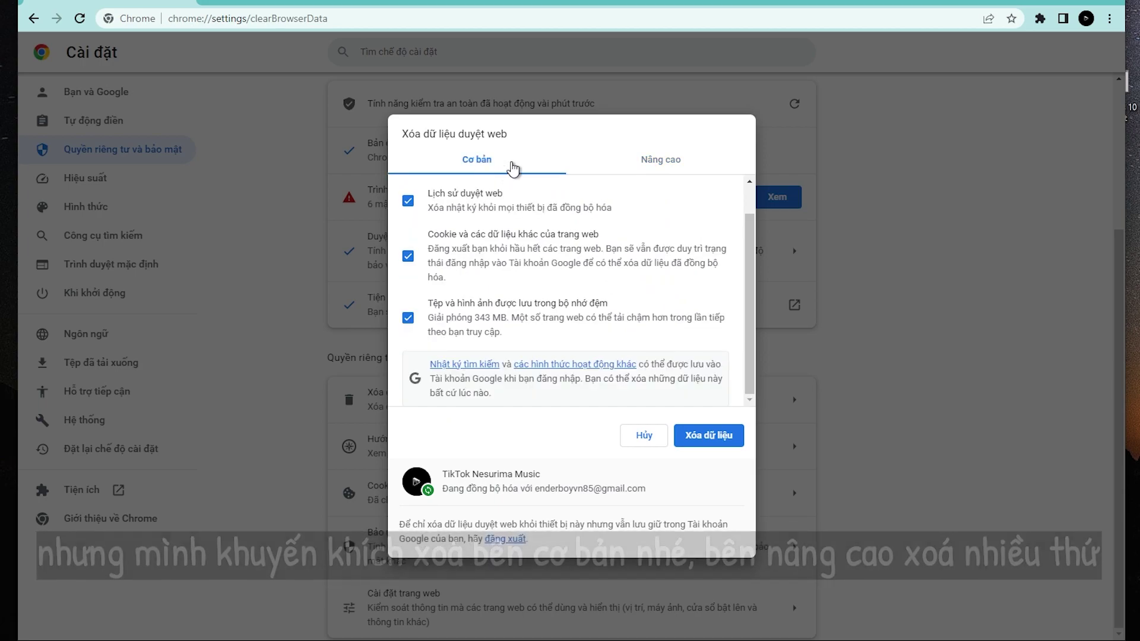
click(711, 439)
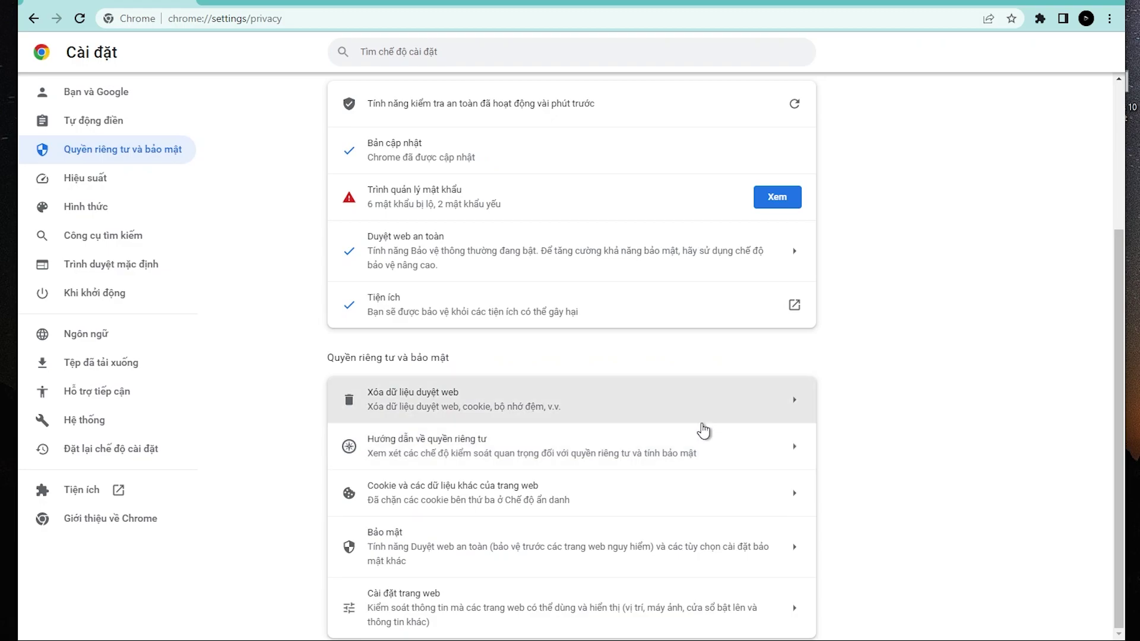
Turn on the memory saver (Trình tiết kiệm bộ nhớ) in the Hiệu suất settings
click(124, 181)
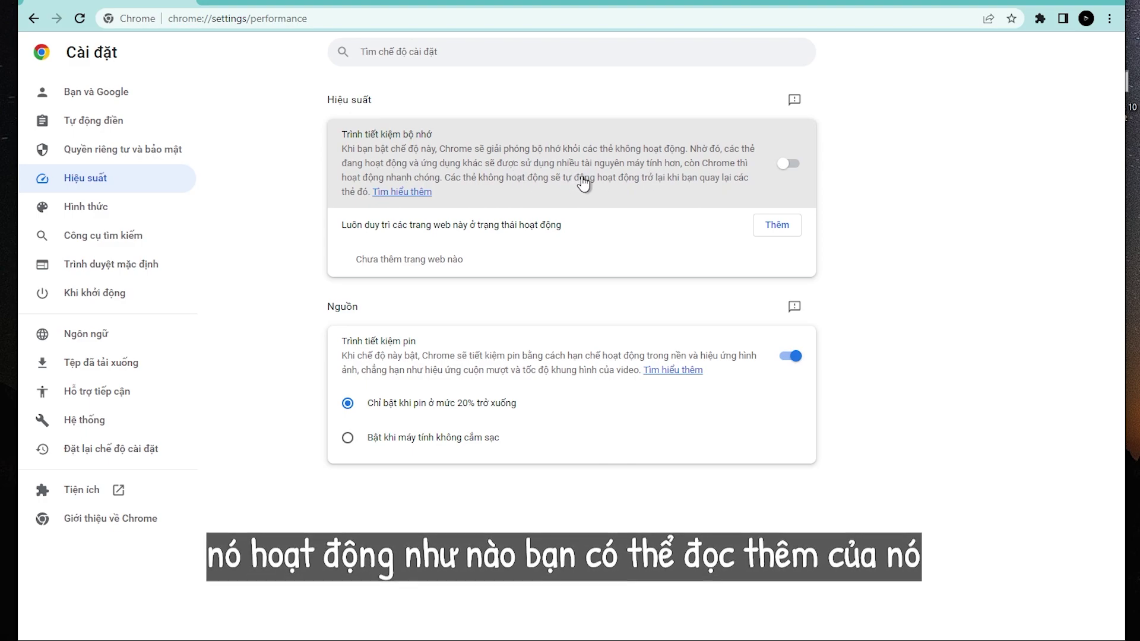
click(584, 185)
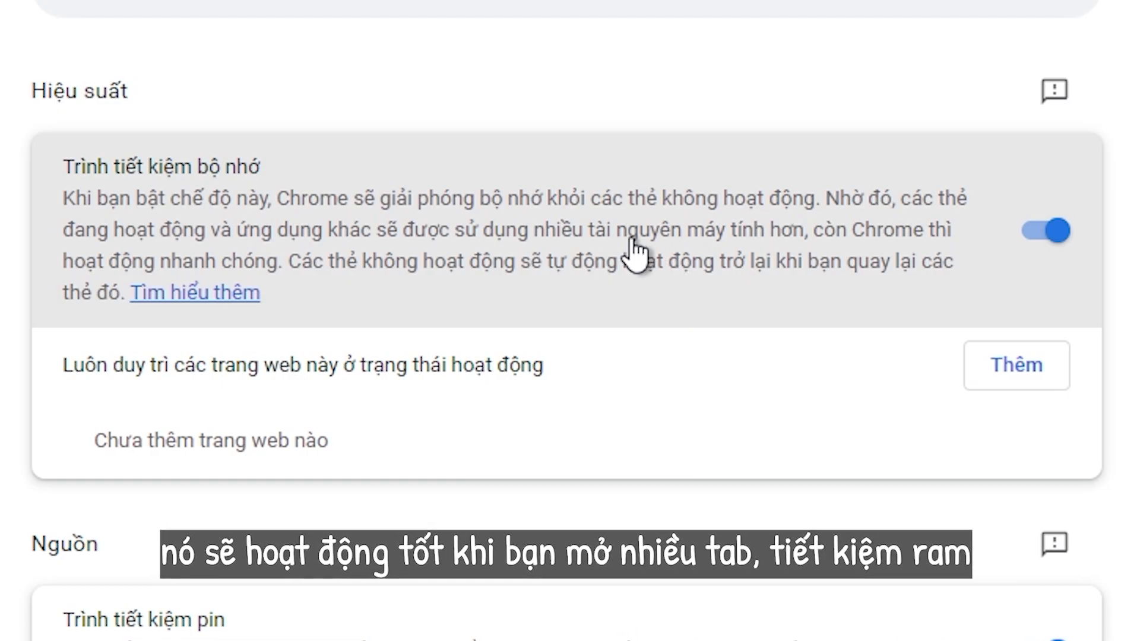
Switch the battery saver (Trình tiết kiệm pin) off and back on
scroll(634, 252, down, 5)
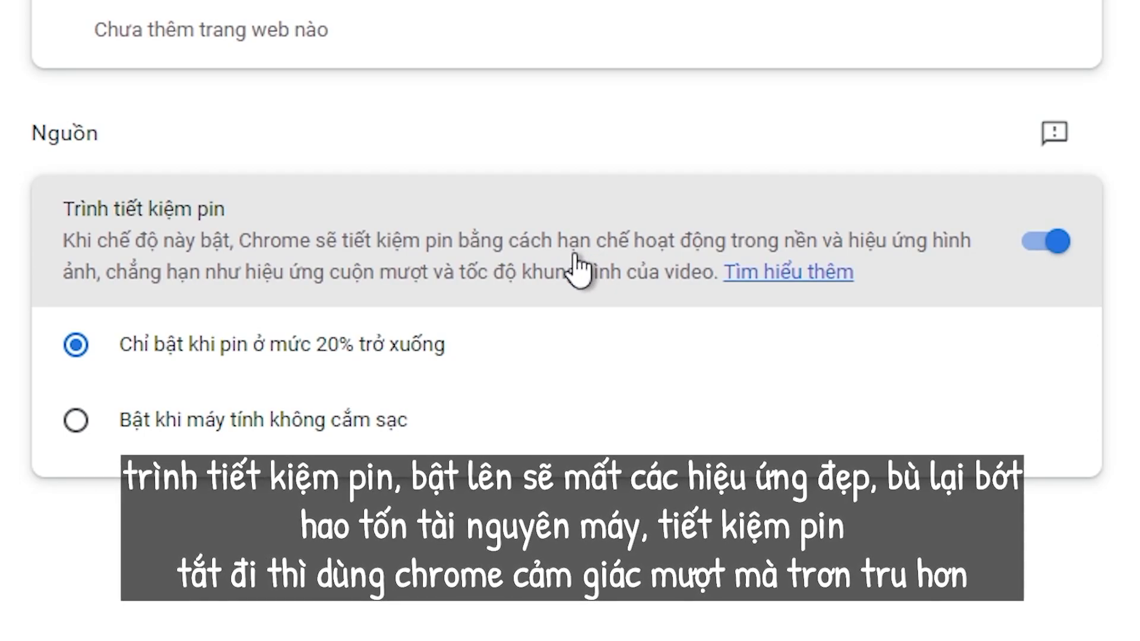
click(574, 253)
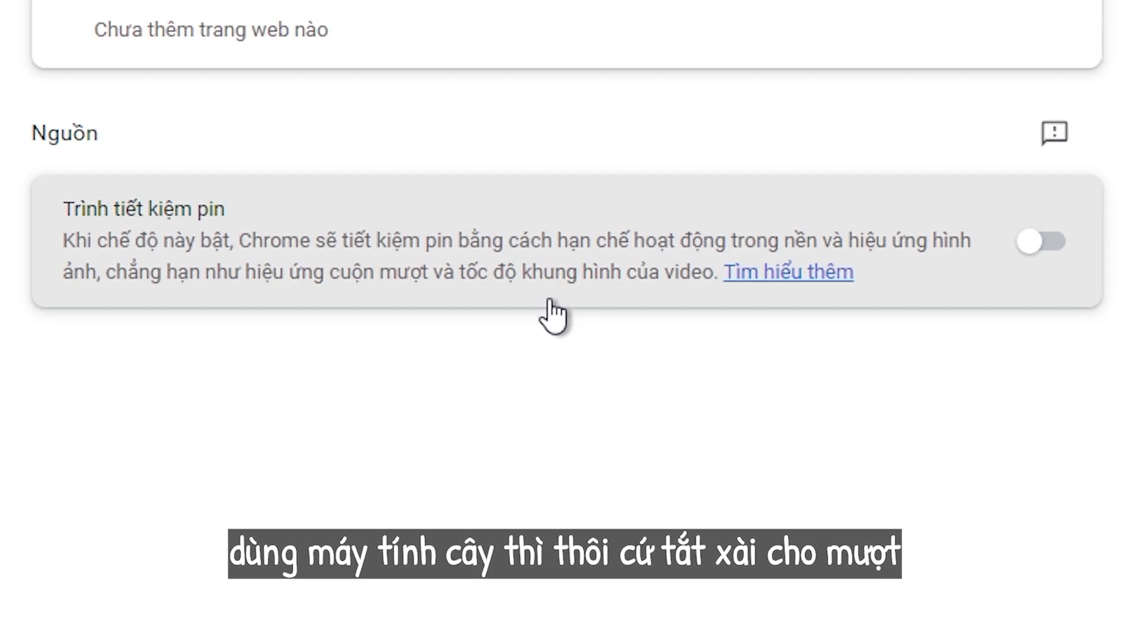
click(550, 301)
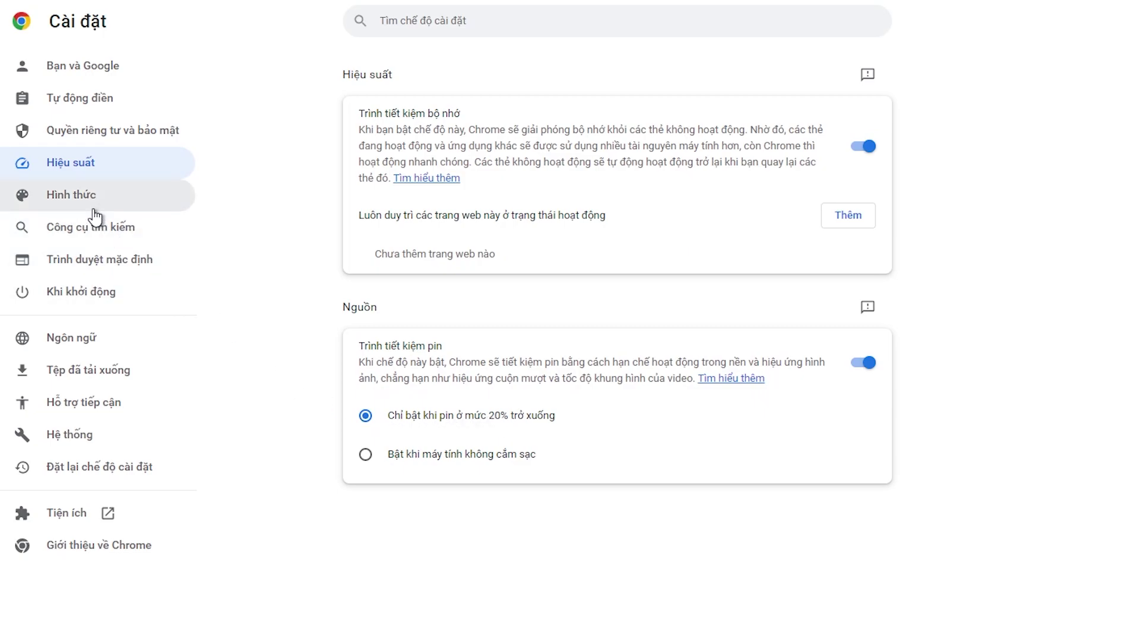
click(96, 202)
click(92, 234)
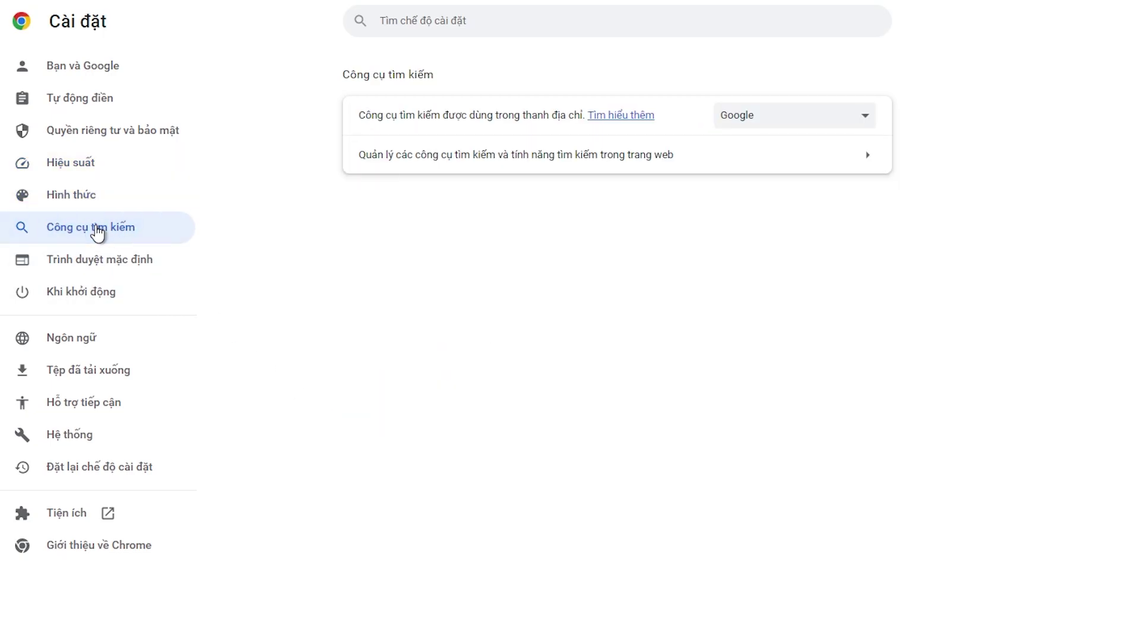
click(97, 258)
click(101, 293)
Remove Tiếng Anh (Hoa Kỳ) and Tiếng Anh from the preferred languages in the Ngôn ngữ settings
click(106, 339)
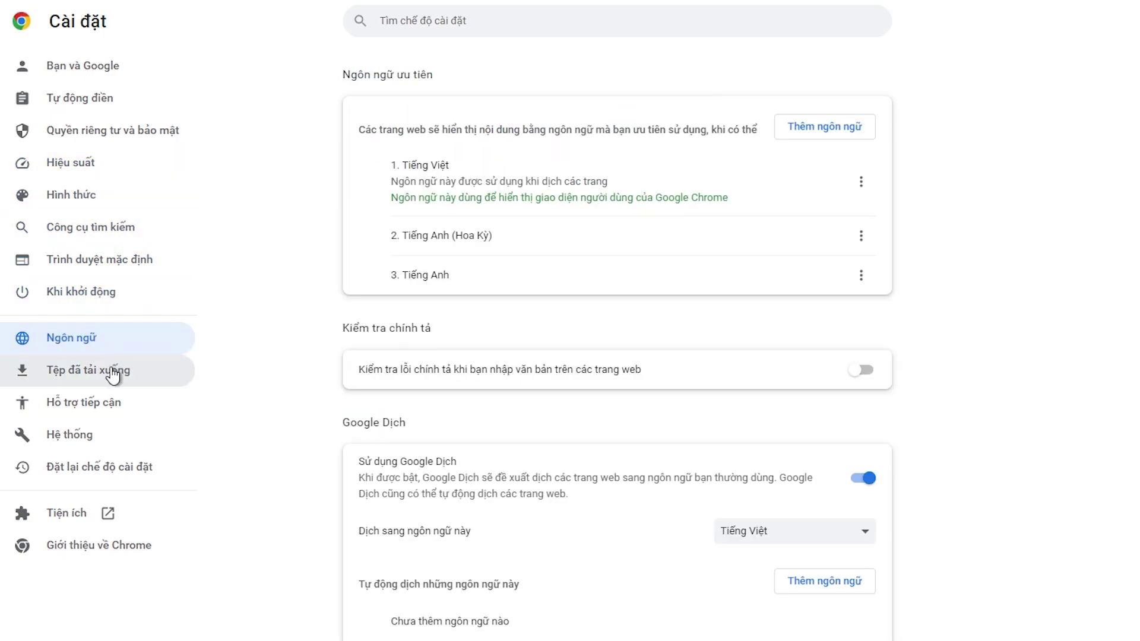
click(851, 234)
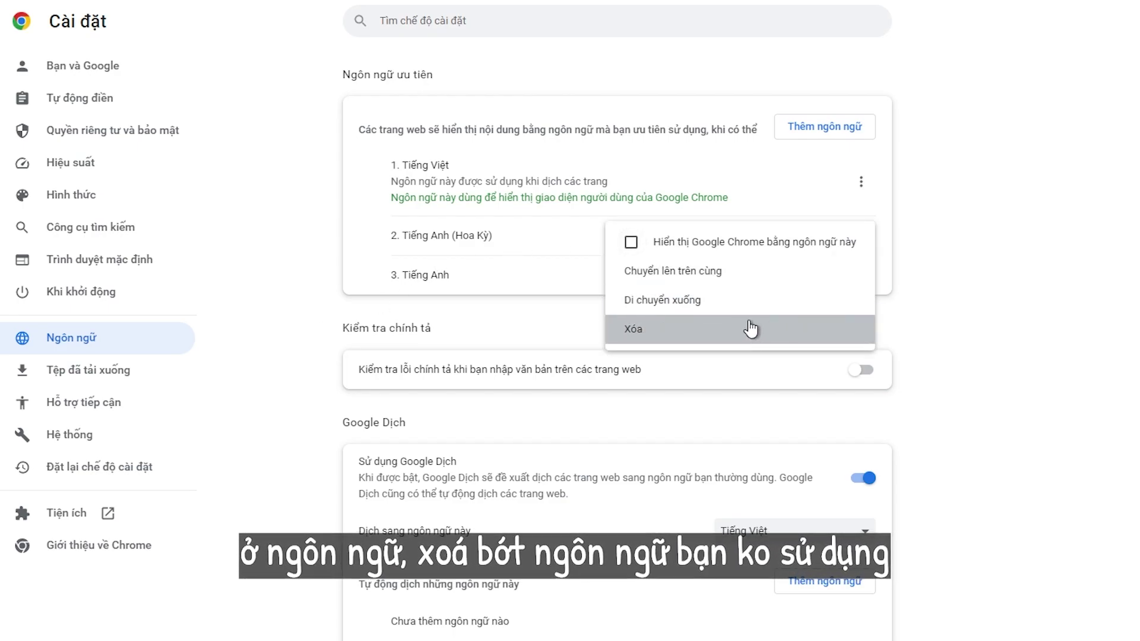
click(774, 330)
click(855, 237)
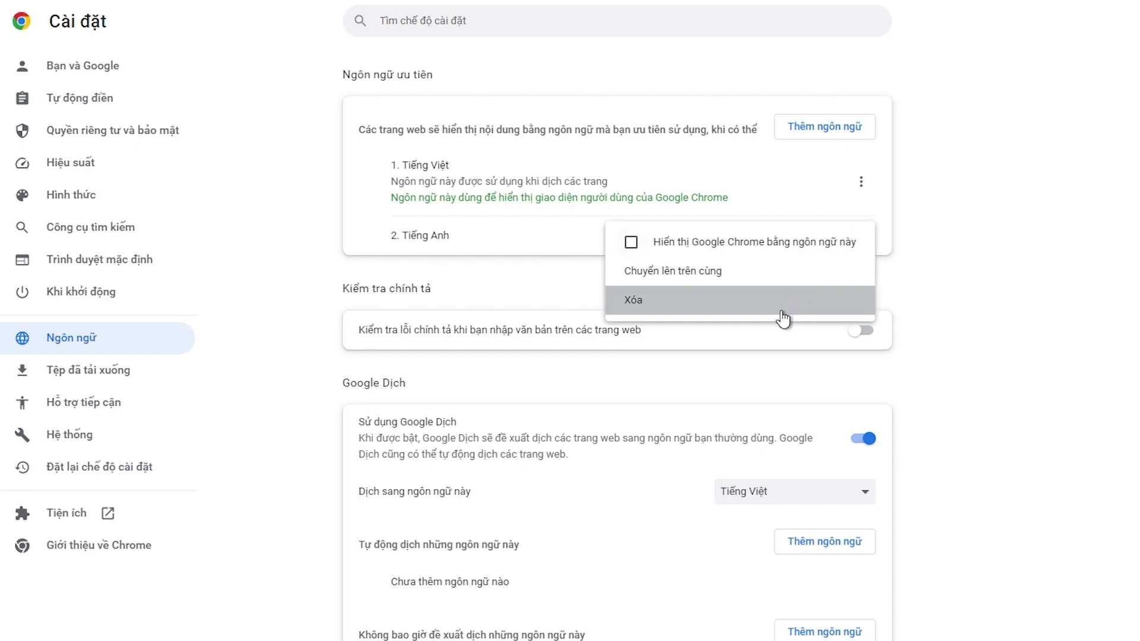
click(725, 305)
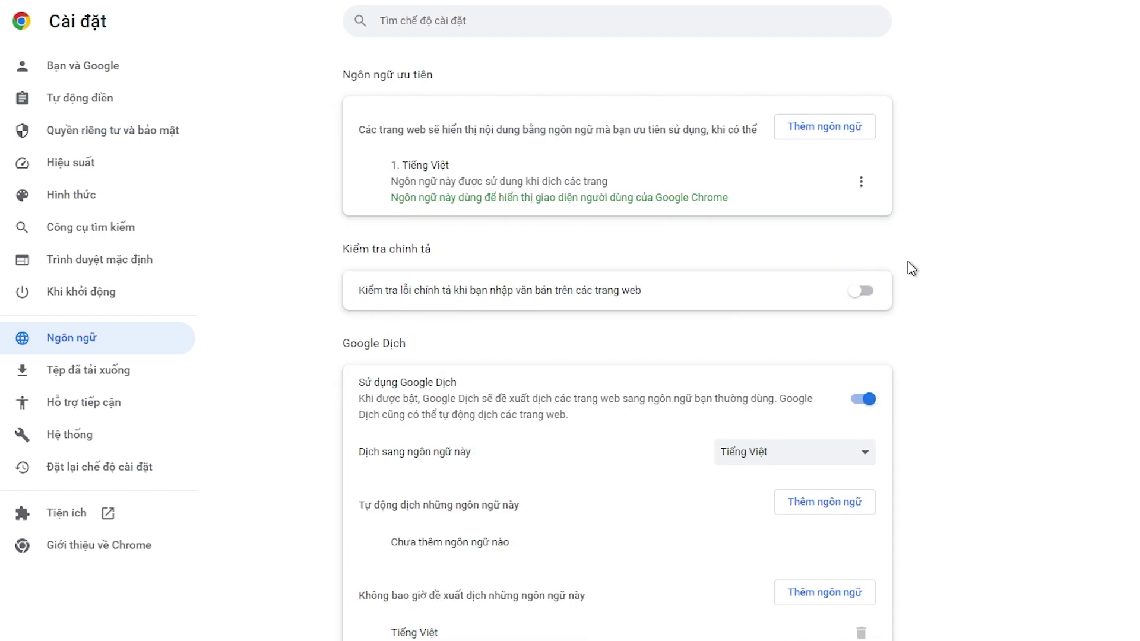
Switch the web page spell check on and back off, and Google Dịch off and back on
click(858, 292)
click(843, 297)
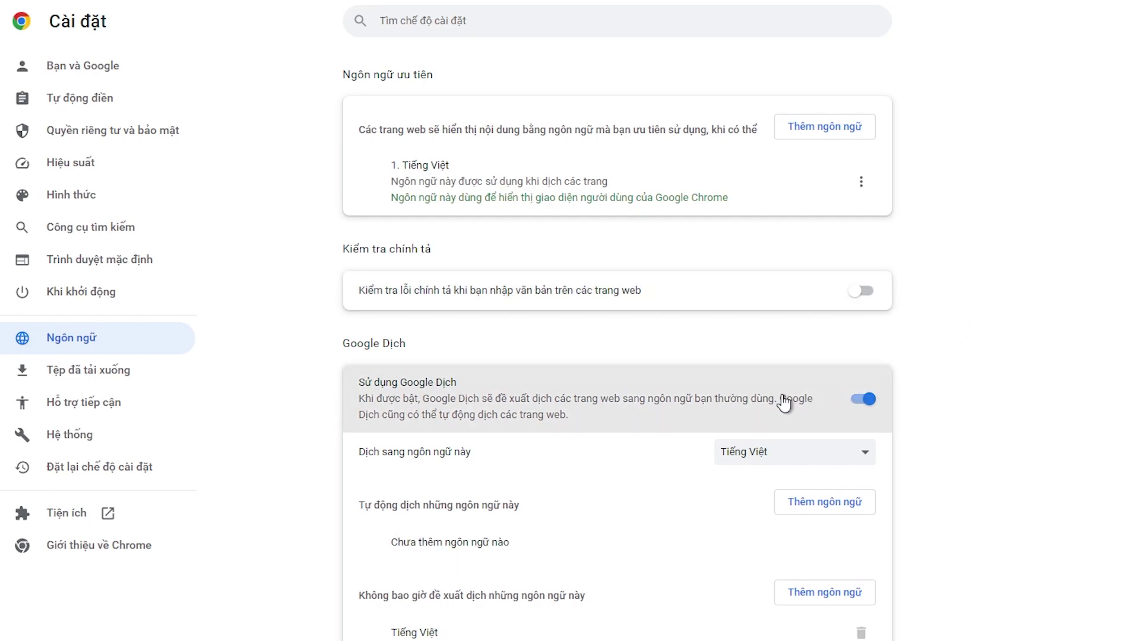
click(803, 406)
click(812, 405)
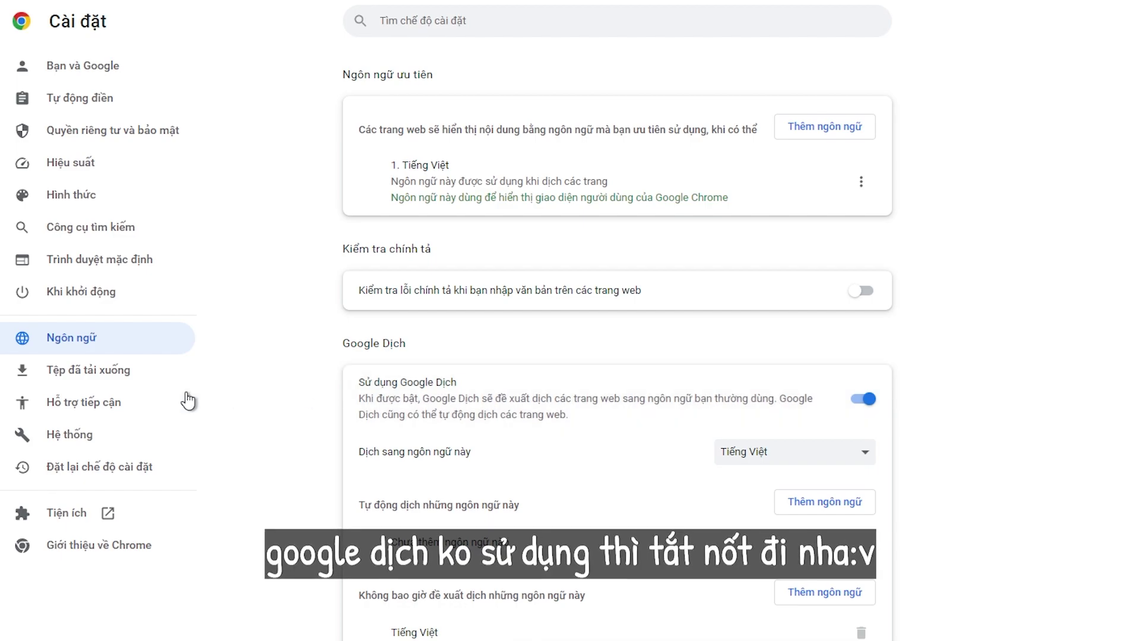
Go through the Tệp đã tải xuống and Hỗ trợ tiếp cận settings and turn off background apps after Chrome closes under Hệ thống
click(93, 376)
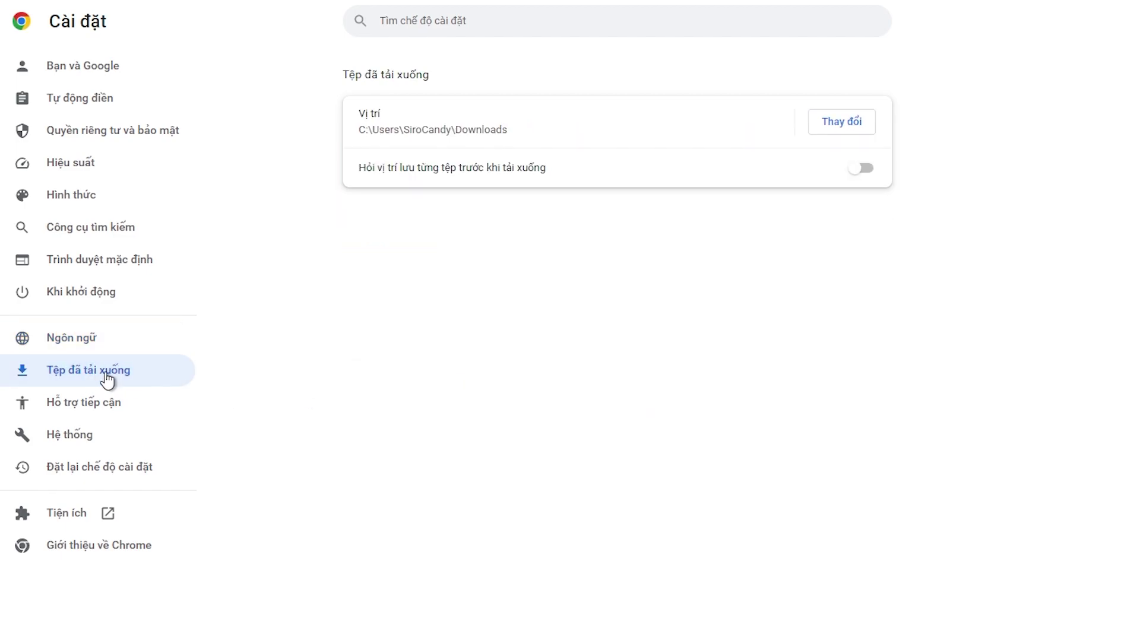
click(83, 406)
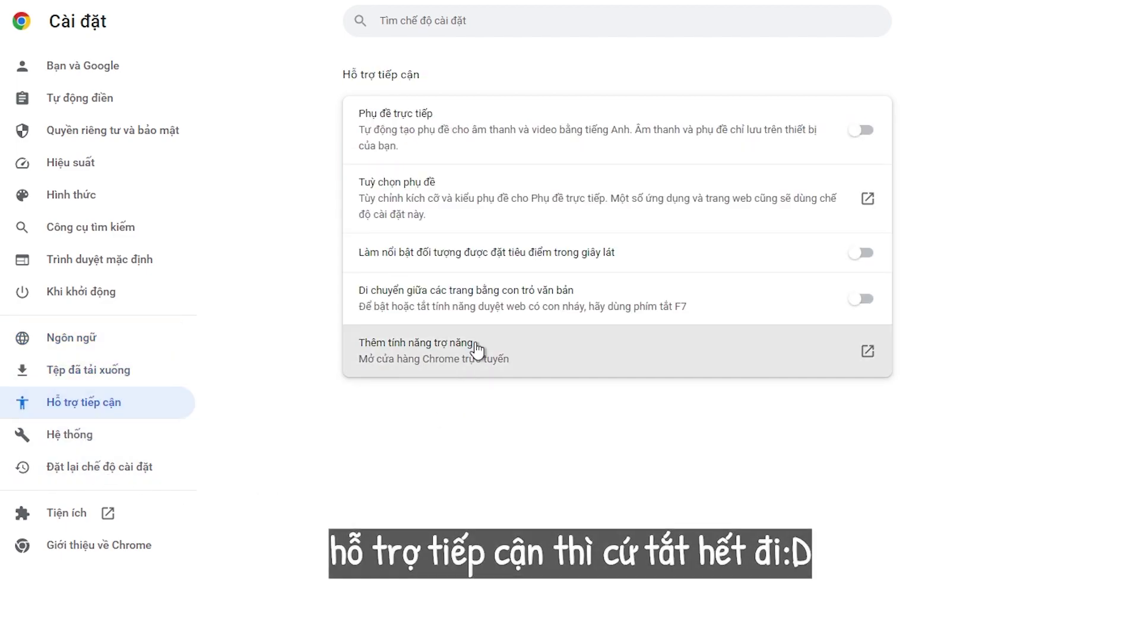
click(106, 444)
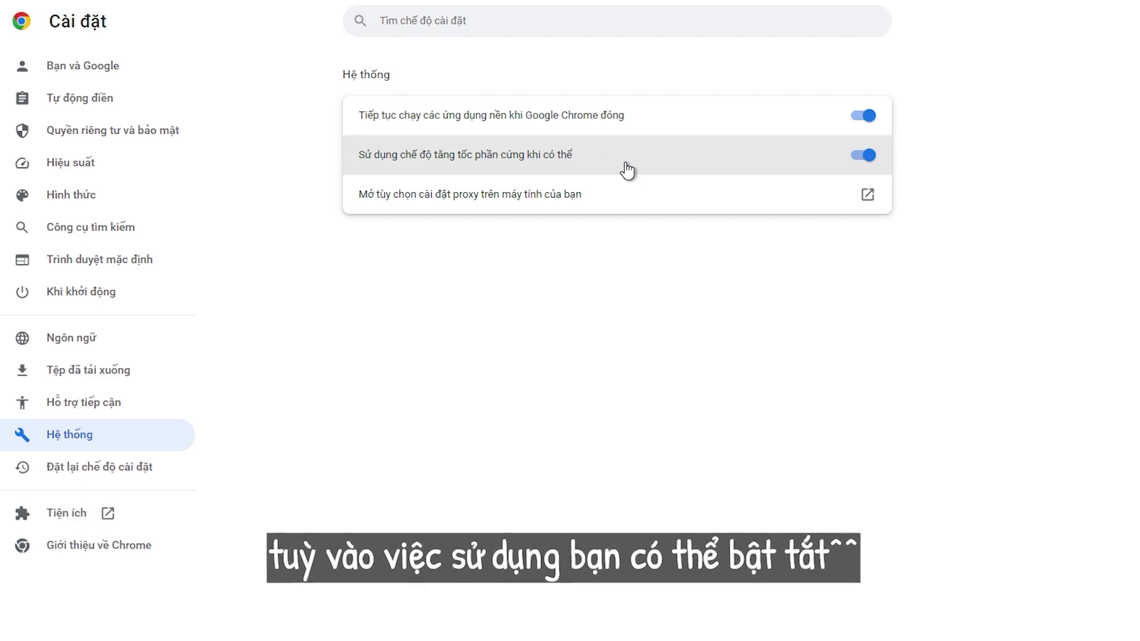
click(641, 115)
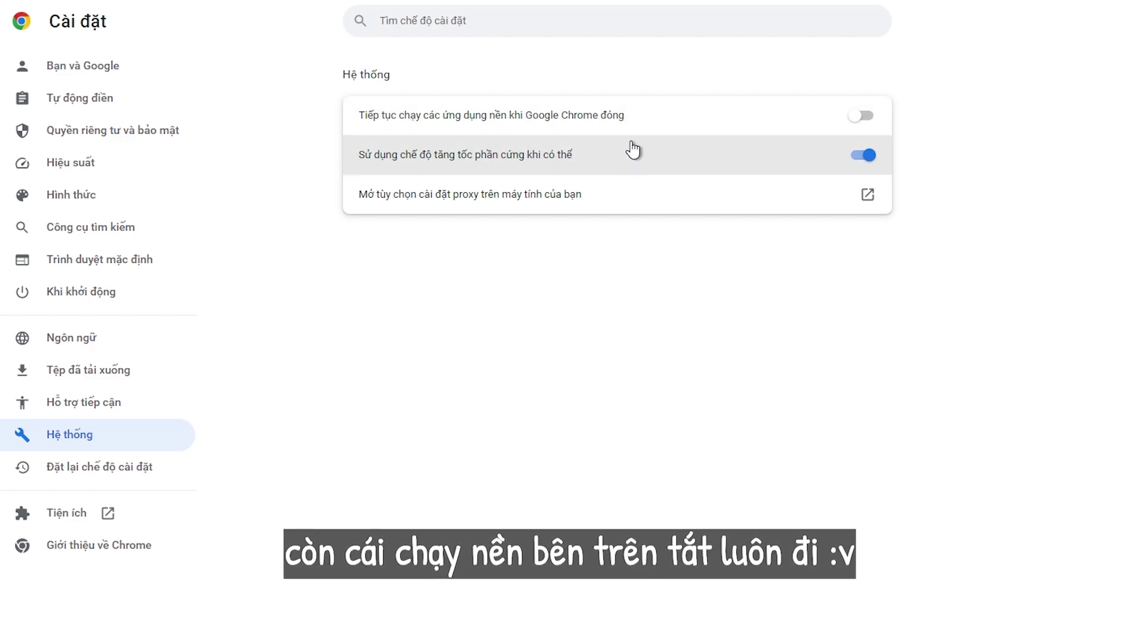
Open the Tiện ích page from the settings, close the Adblock Plus update page and review the installed extensions
click(113, 468)
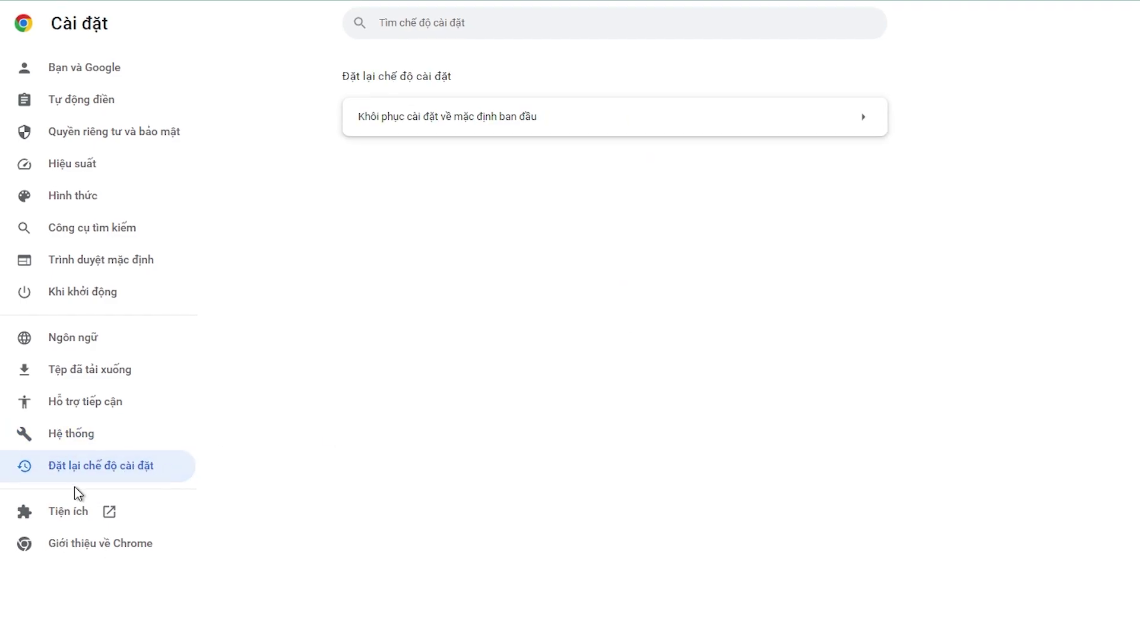
click(67, 512)
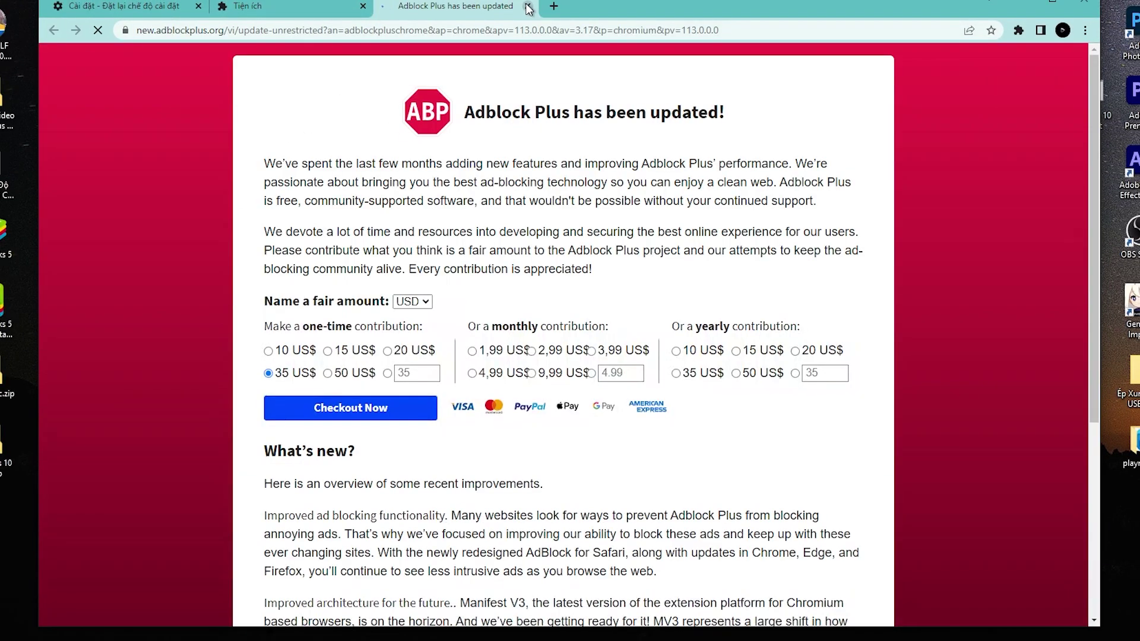
click(528, 6)
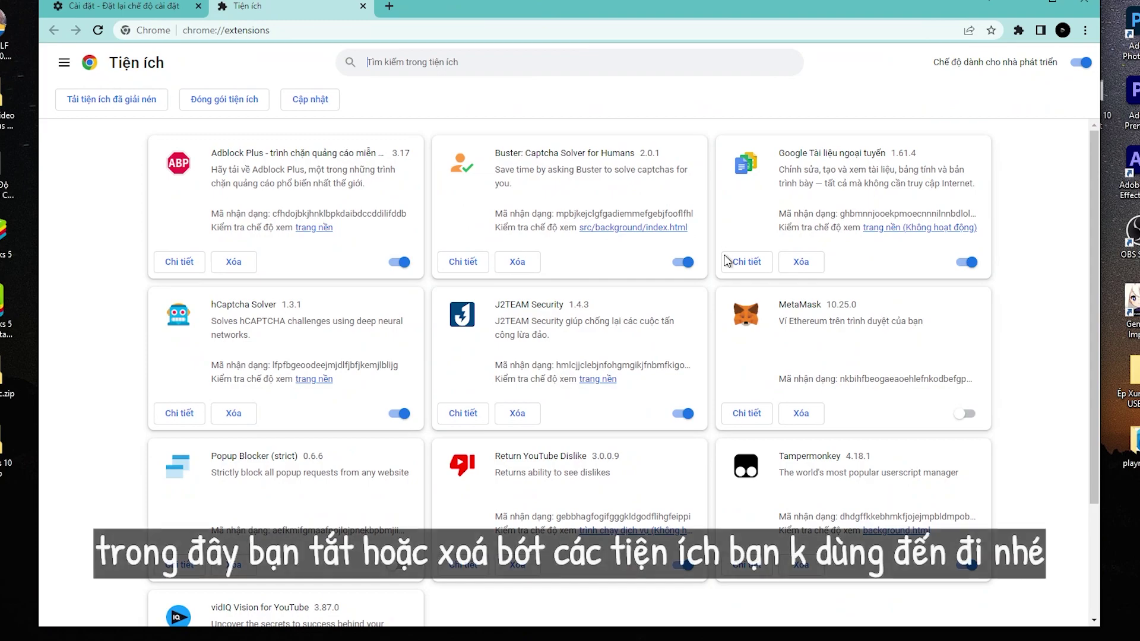
scroll(564, 380, down, 3)
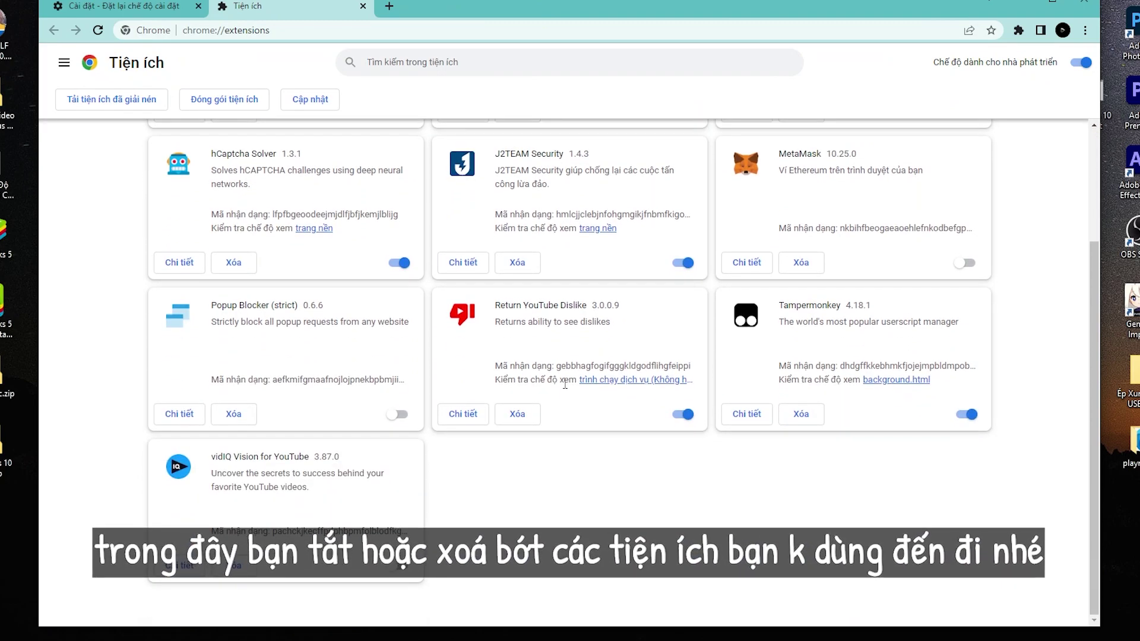
scroll(561, 396, up, 3)
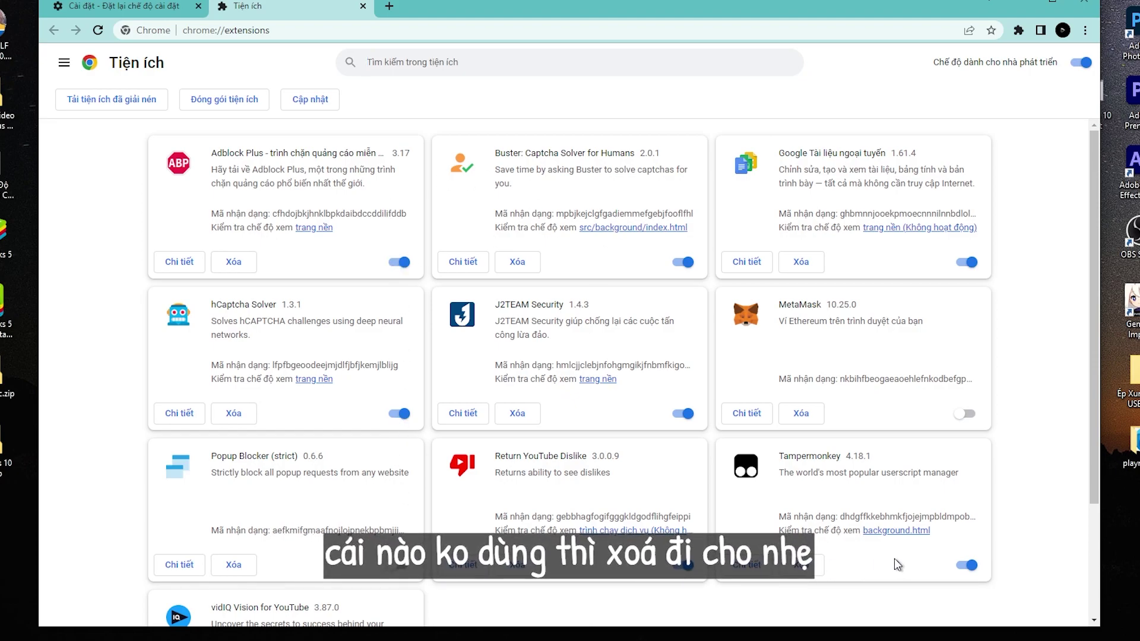
Remove the Google Tài liệu ngoại tuyến, MetaMask and vidIQ Vision for YouTube extensions and close the page opened by the removal
click(809, 266)
click(940, 133)
click(517, 413)
click(941, 133)
click(523, 563)
click(941, 133)
key(ctrl+w)
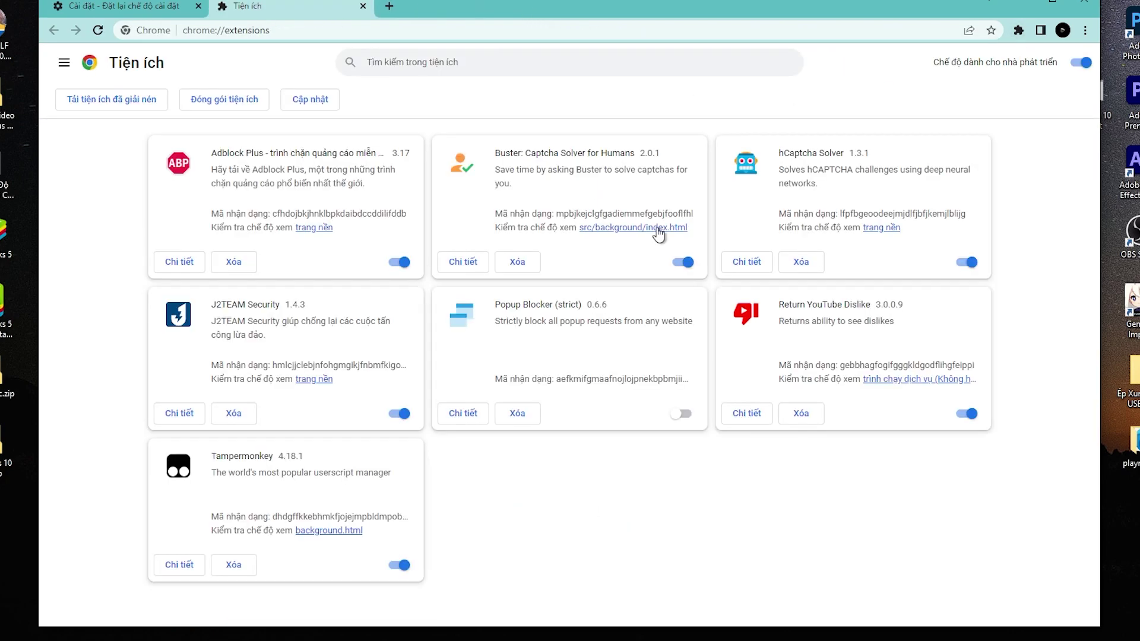
Leave the extensions page, open a new browser tab and close the settings page
click(140, 5)
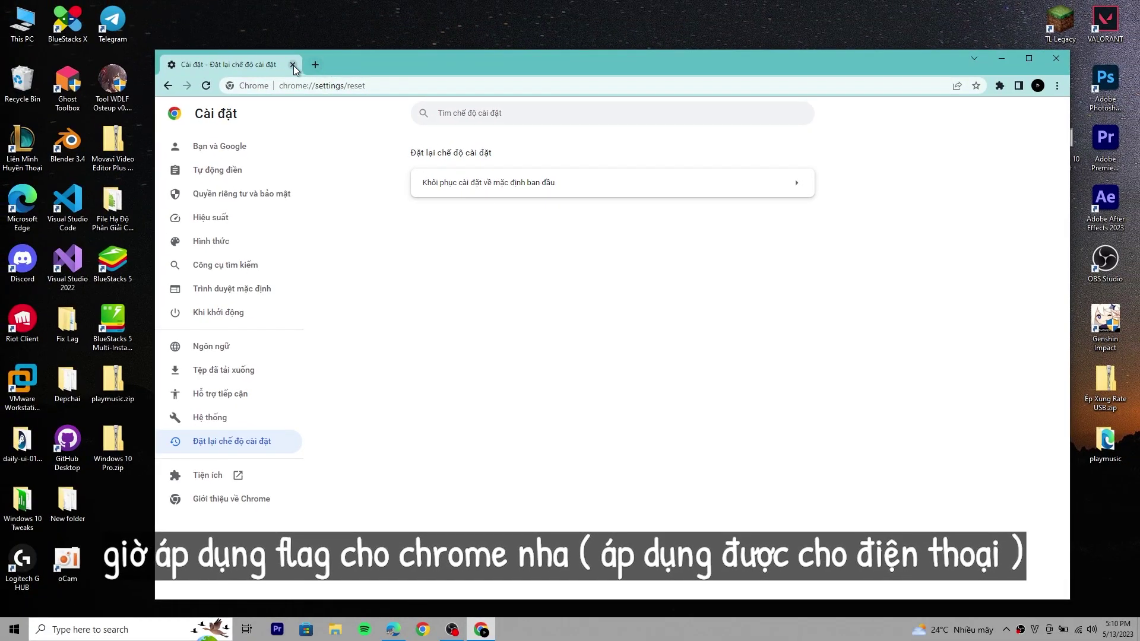
key(ctrl+t)
click(292, 66)
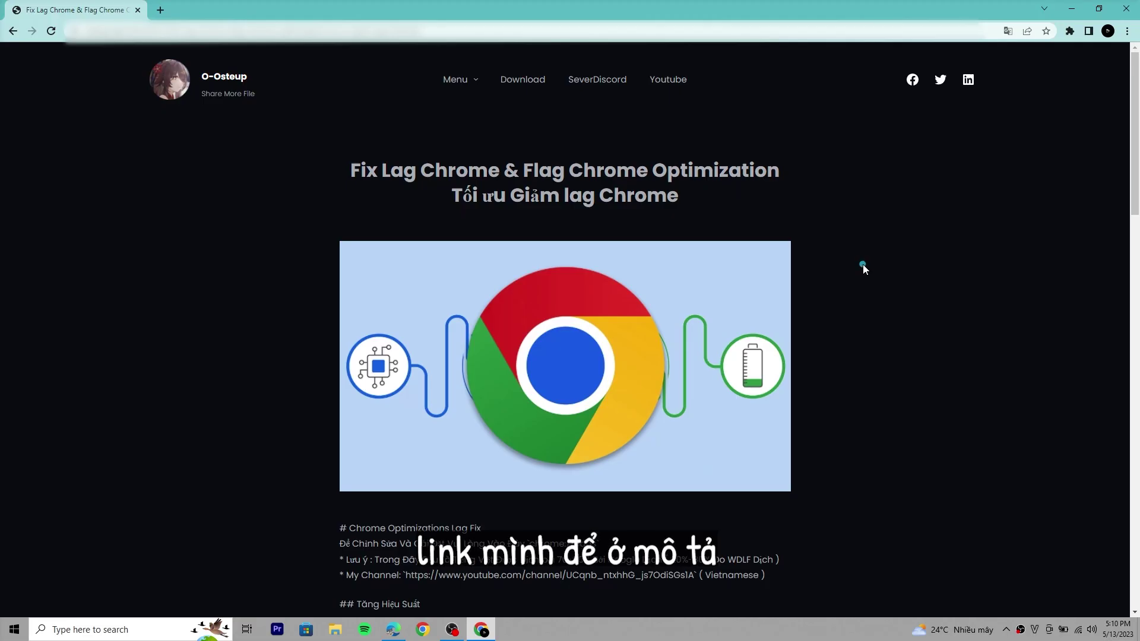
Expand the Enabled list under Tăng Hiệu Suất on the Fix Lag Chrome & Flag Chrome Optimization page
scroll(865, 264, down, 5)
scroll(865, 263, up, 5)
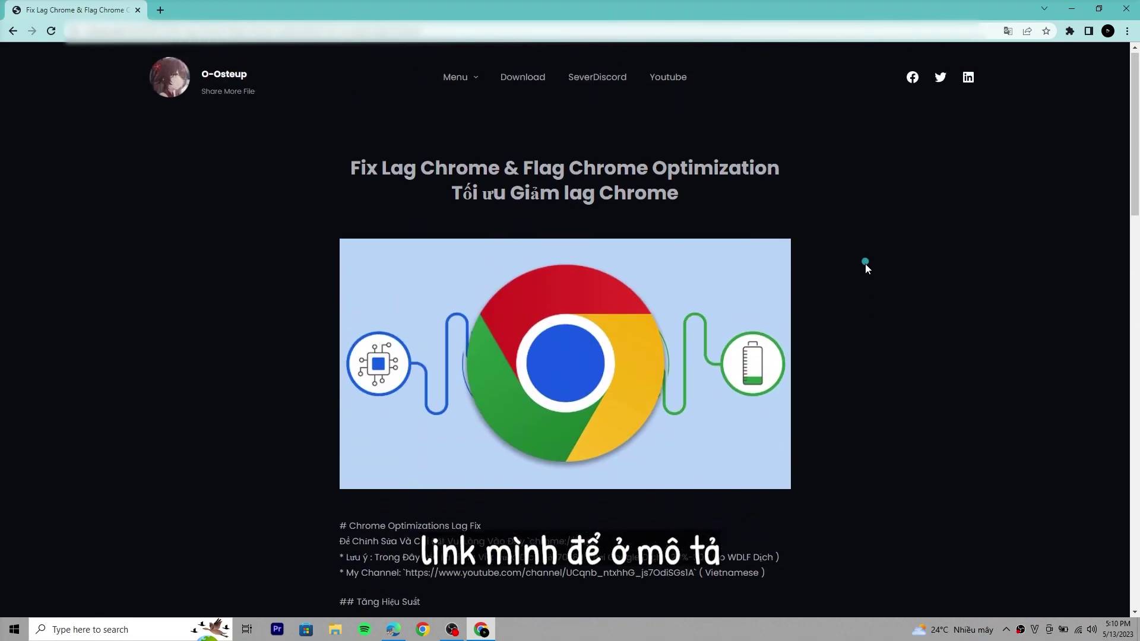
scroll(865, 263, down, 1)
scroll(453, 153, up, 1)
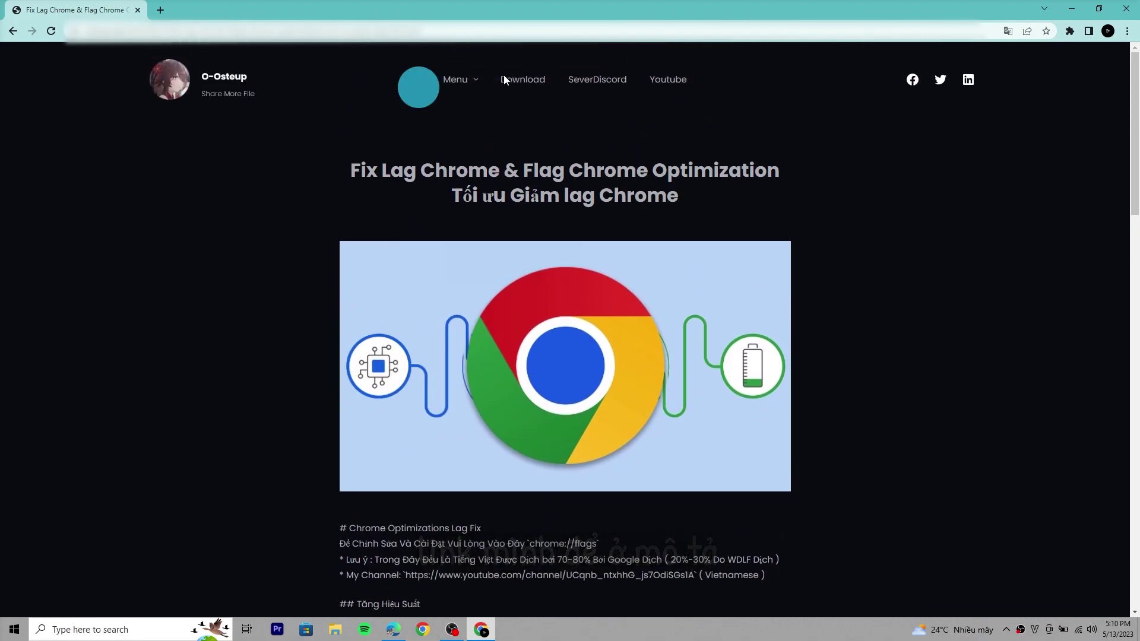
scroll(511, 349, down, 4)
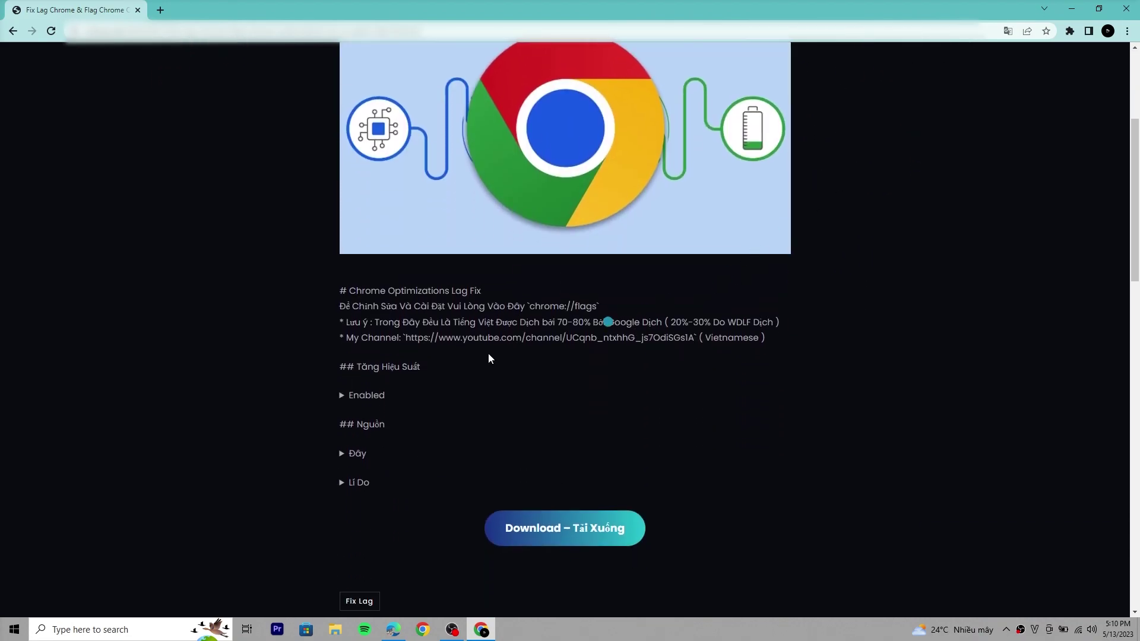
scroll(338, 361, down, 2)
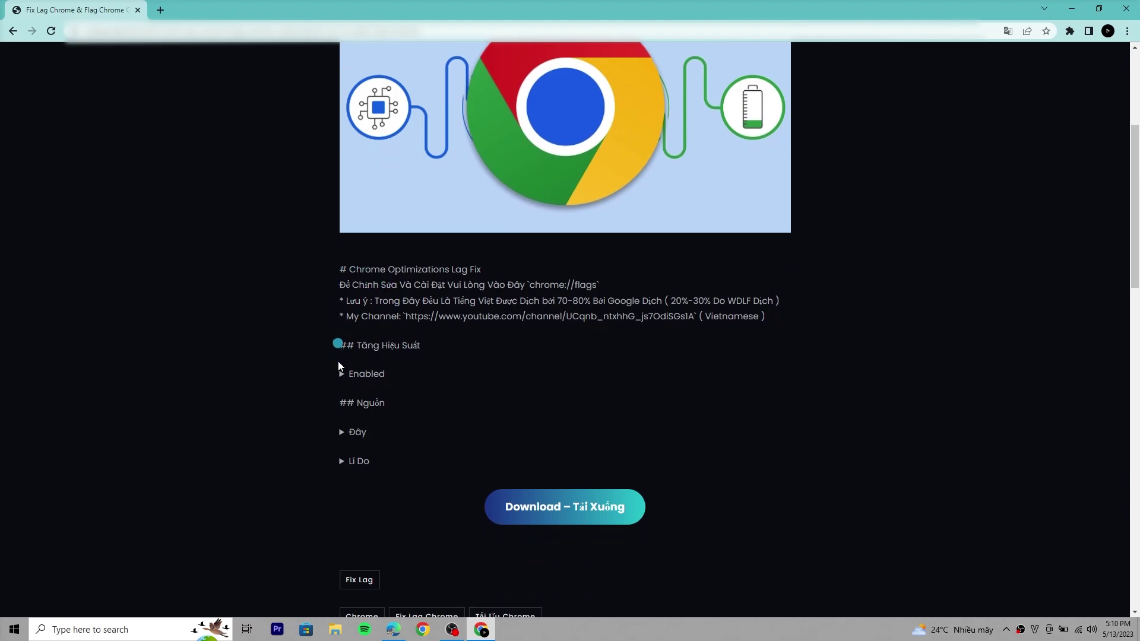
drag(338, 248, 471, 249)
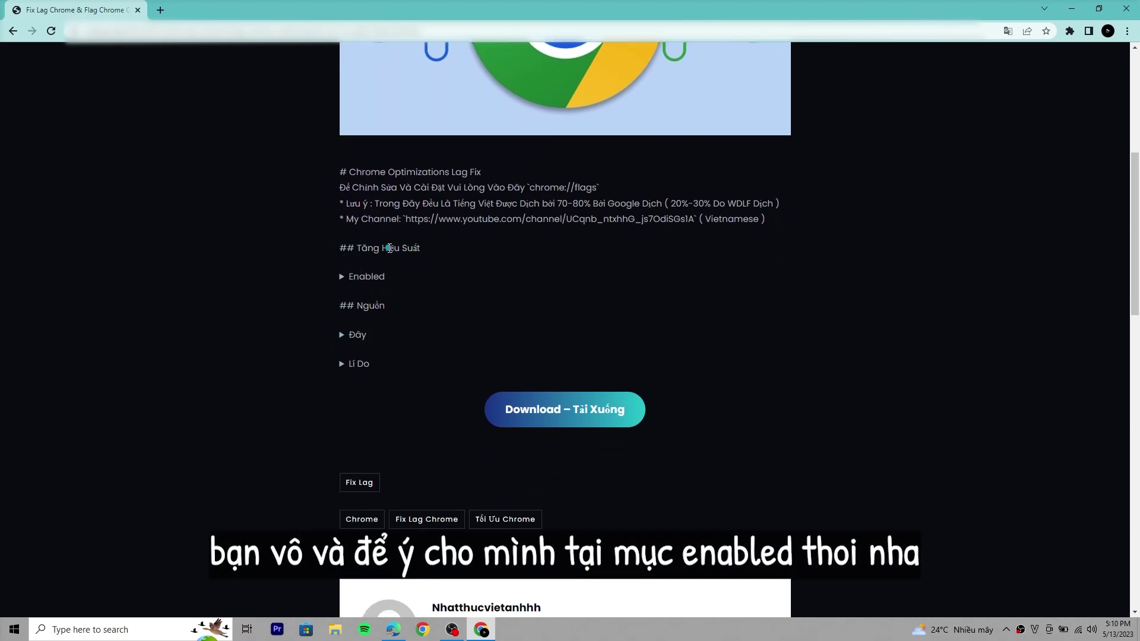
click(371, 278)
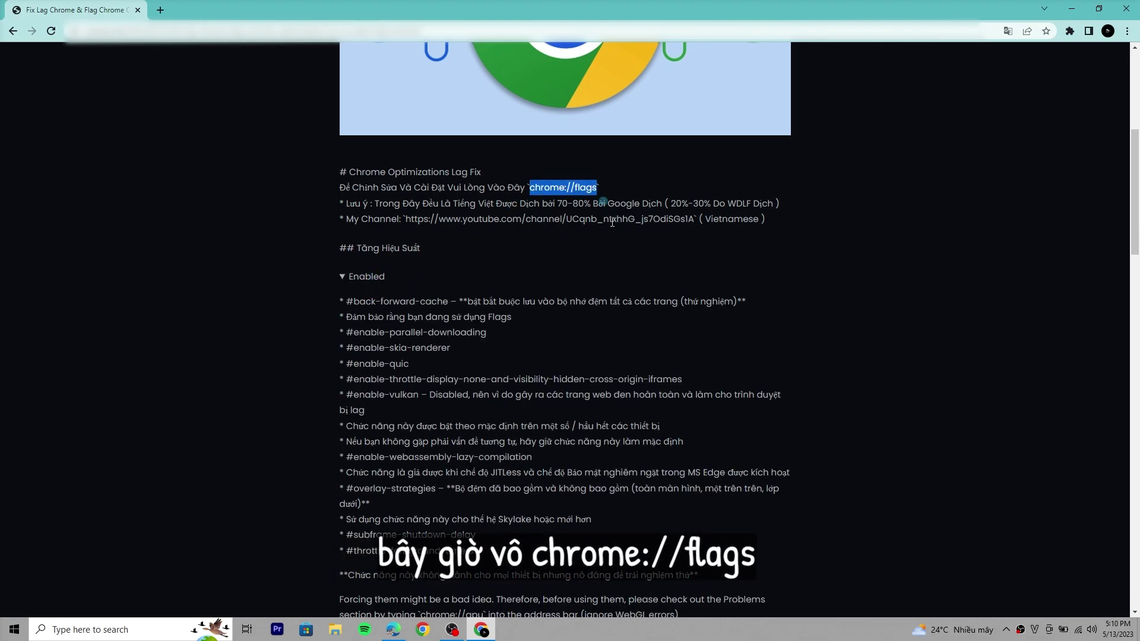
Copy the chrome://flags address from the optimization page and open it in a new browser tab
right_click(575, 195)
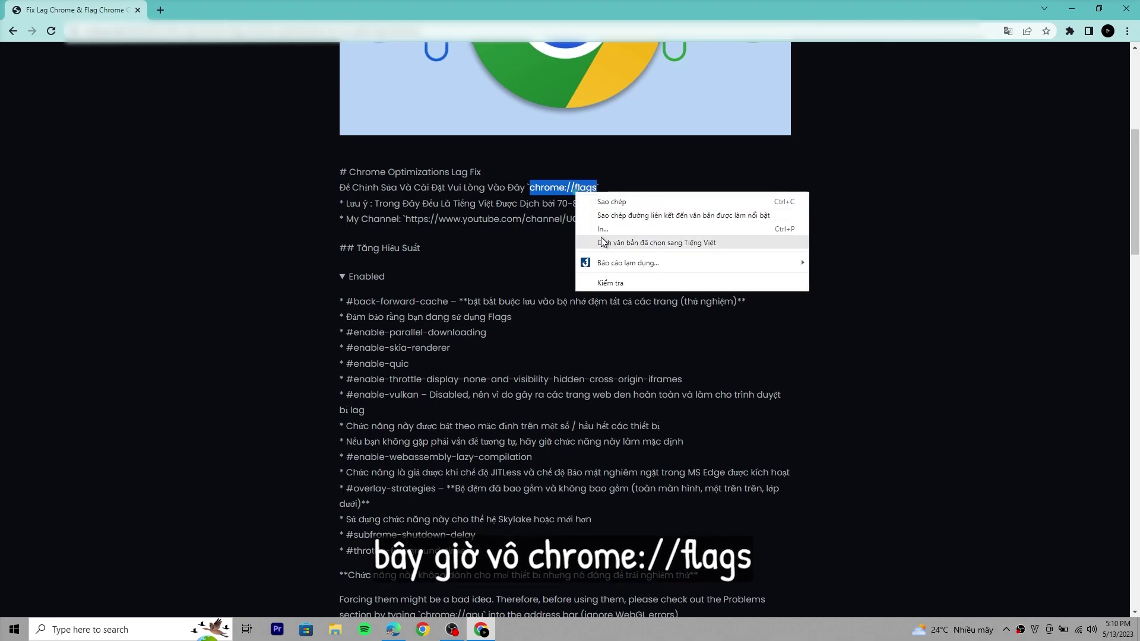
click(629, 201)
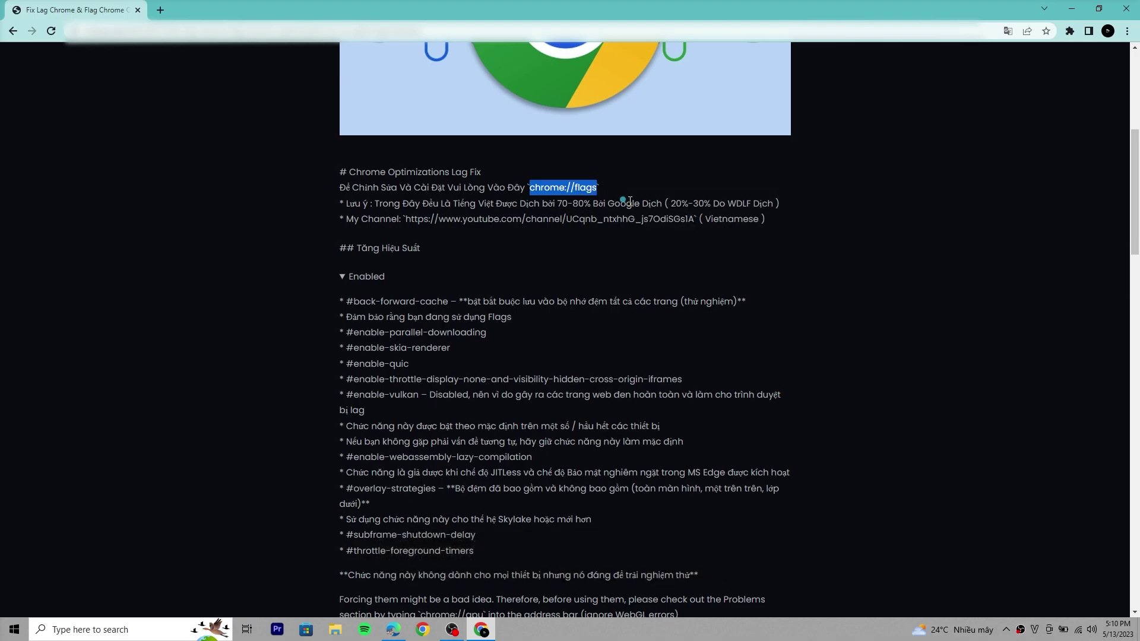
click(160, 9)
right_click(172, 32)
click(215, 113)
click(254, 65)
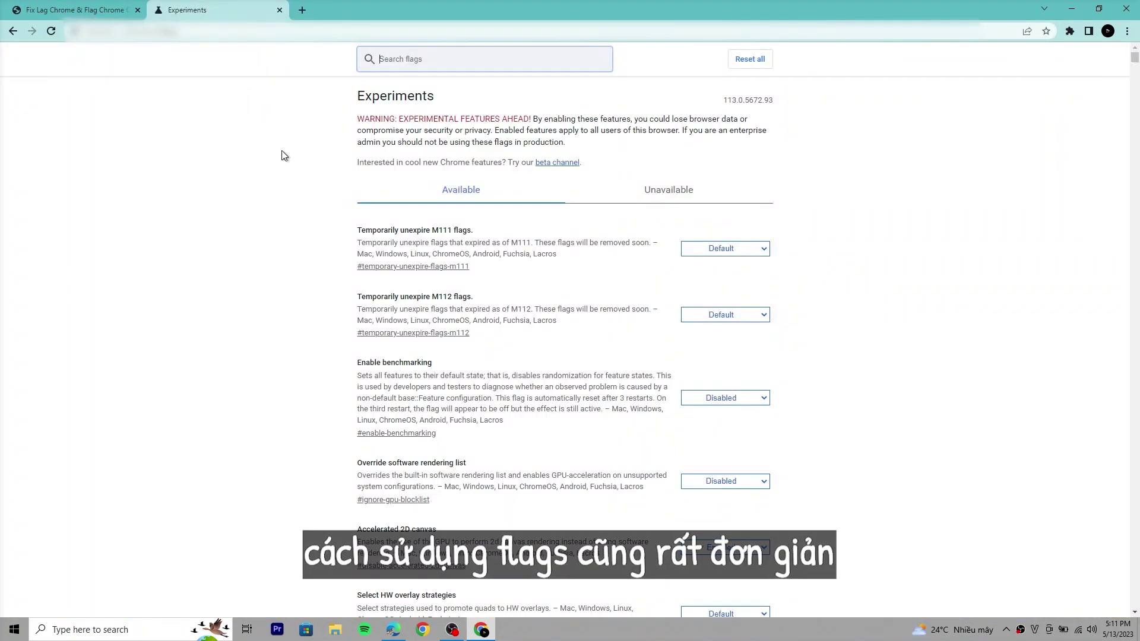
Copy #back-forward-cache from the optimization page, find that flag on the Experiments page and enable it
click(110, 10)
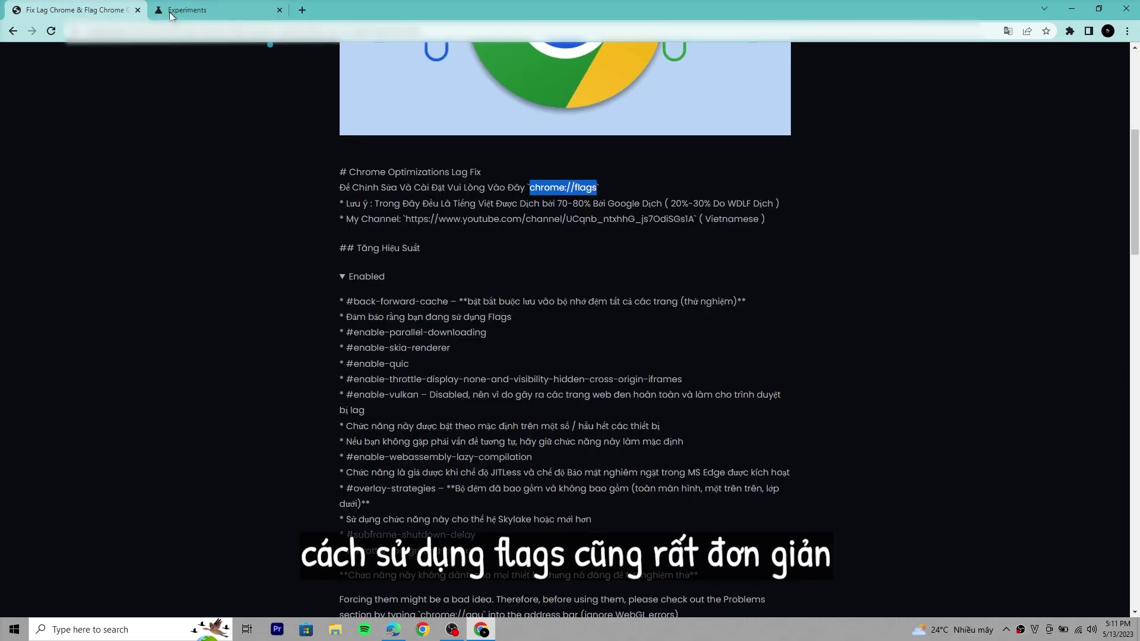
click(223, 7)
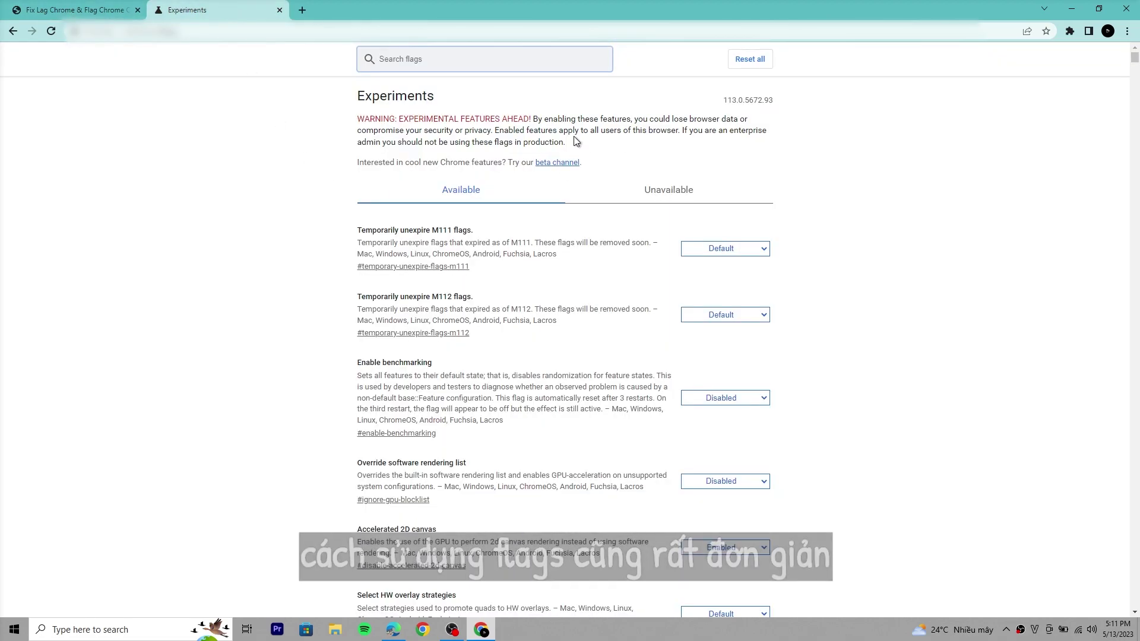
click(87, 7)
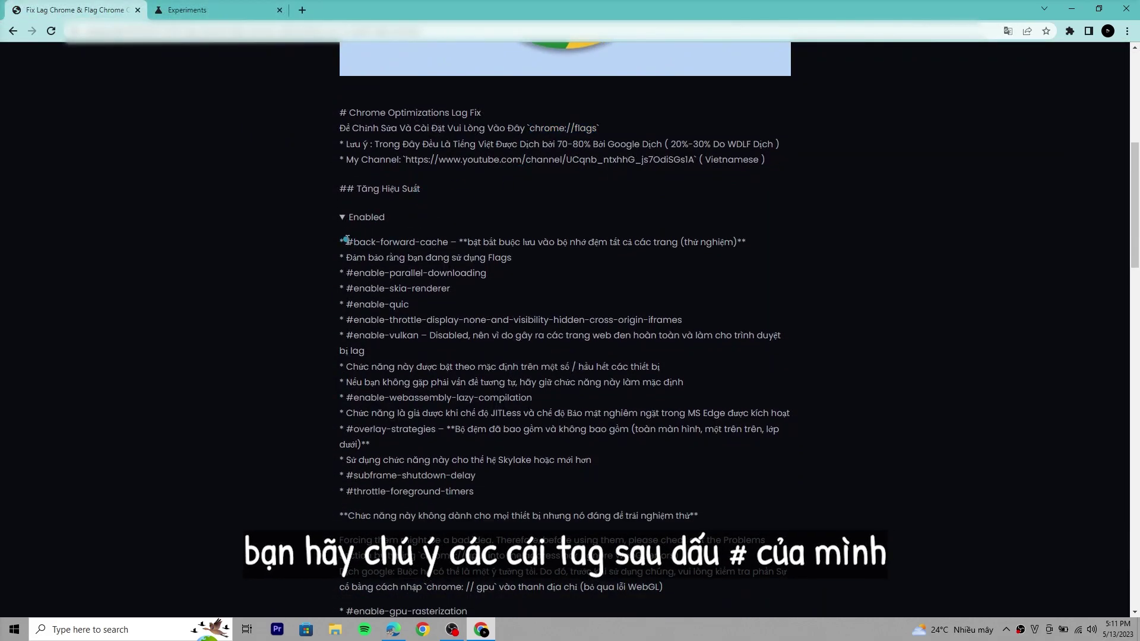
drag(346, 241, 450, 241)
key(ctrl+c)
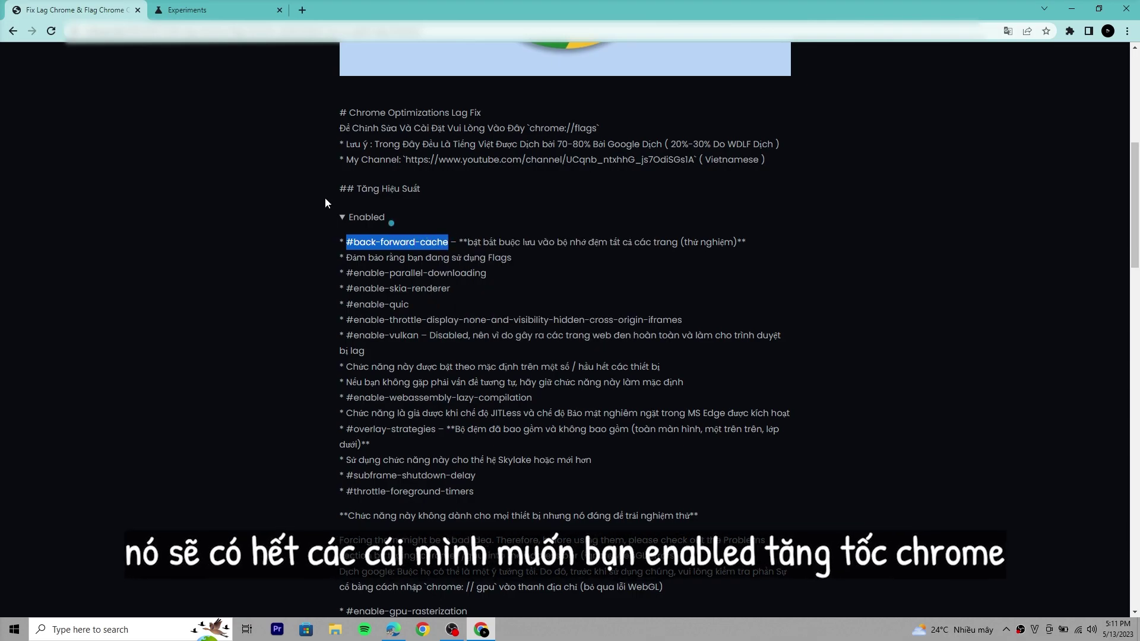
click(201, 9)
click(403, 62)
key(ctrl+v)
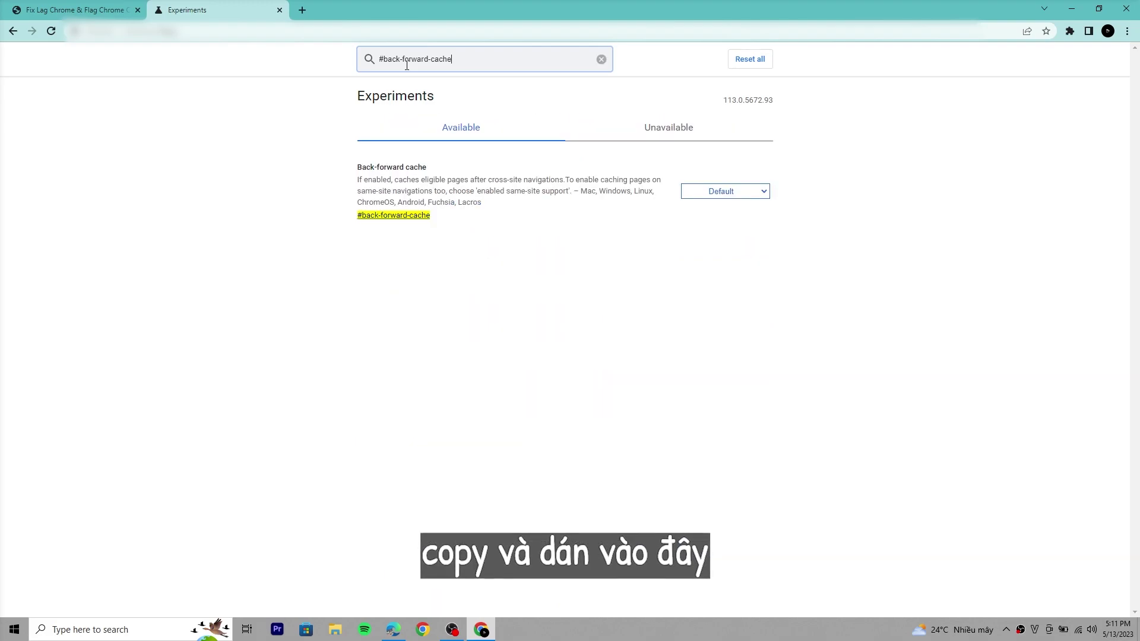
click(864, 285)
click(864, 328)
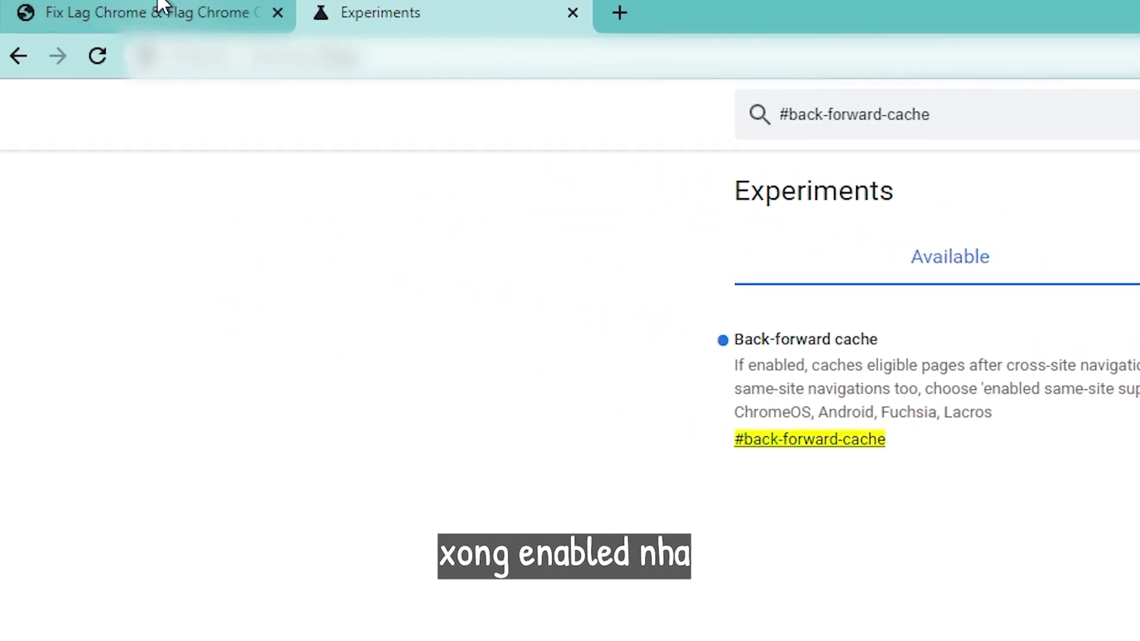
Copy #enable-parallel-downloading from the optimization page, find the Parallel downloading flag and set it to Enabled
click(163, 6)
drag(712, 559, 1010, 559)
key(ctrl+c)
click(462, 8)
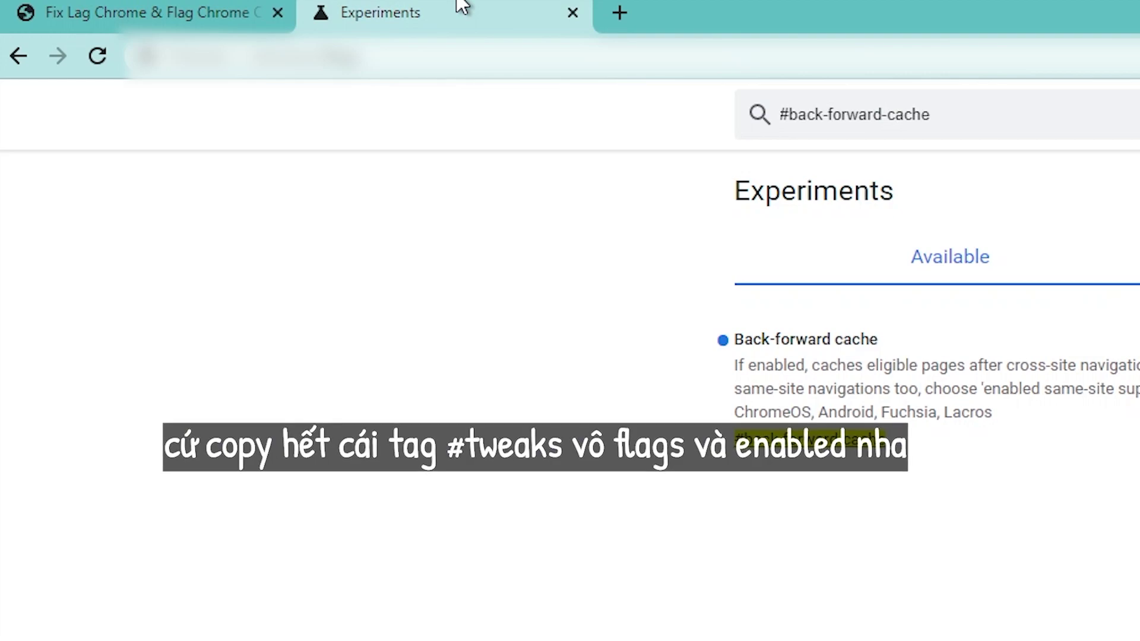
drag(1006, 122, 666, 128)
key(ctrl+v)
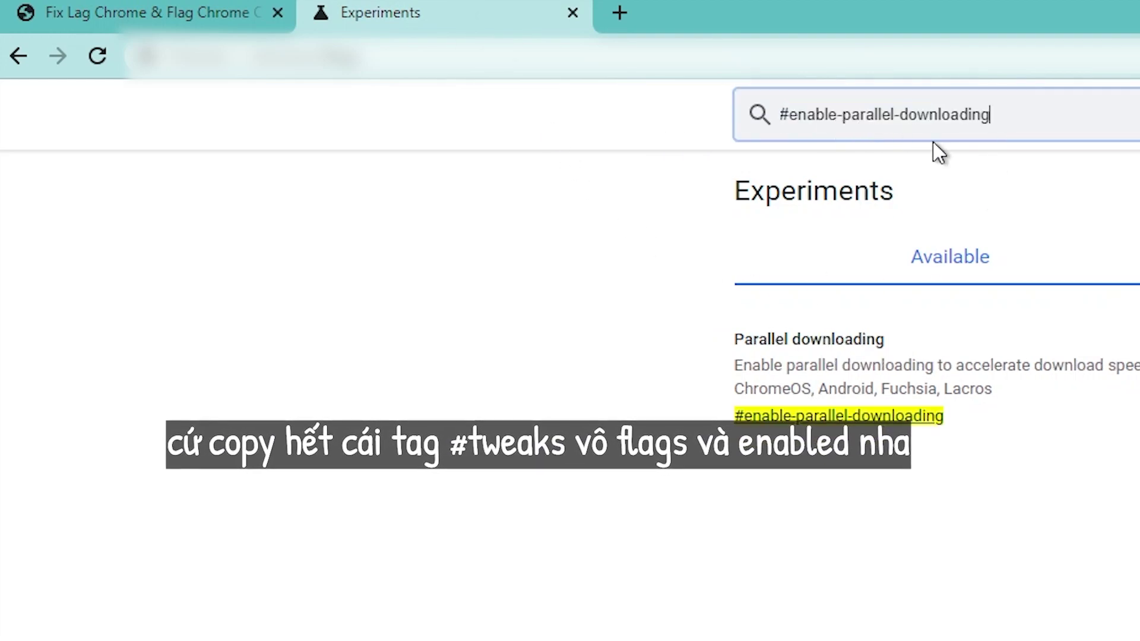
click(903, 376)
click(882, 418)
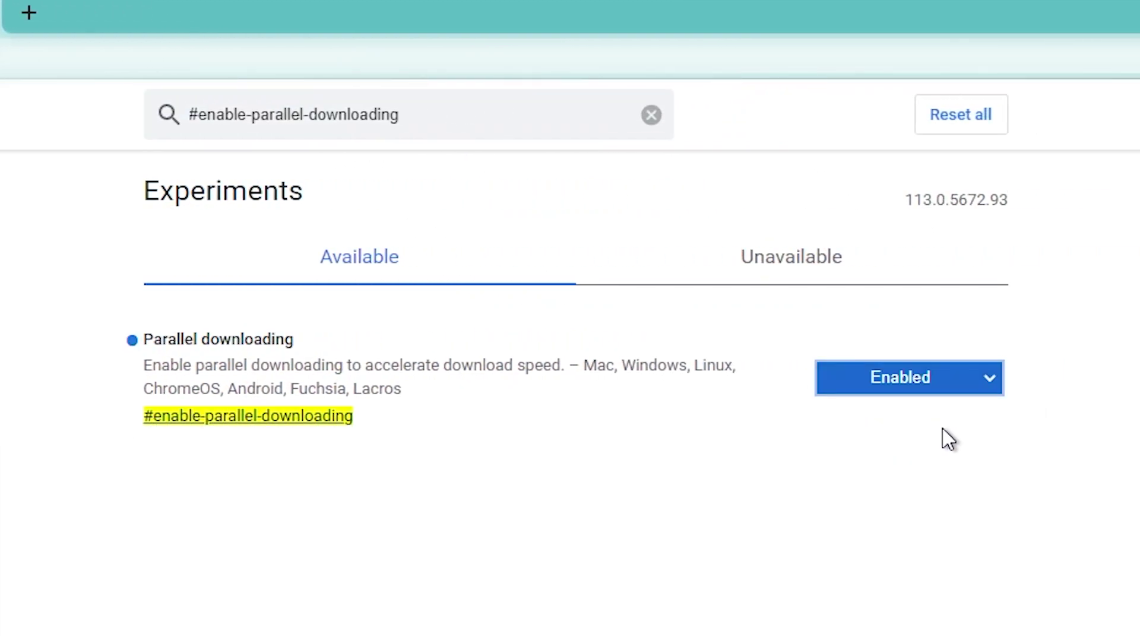
Copy #enable-skia-renderer from the optimization page and search for it on the Experiments page
click(129, 7)
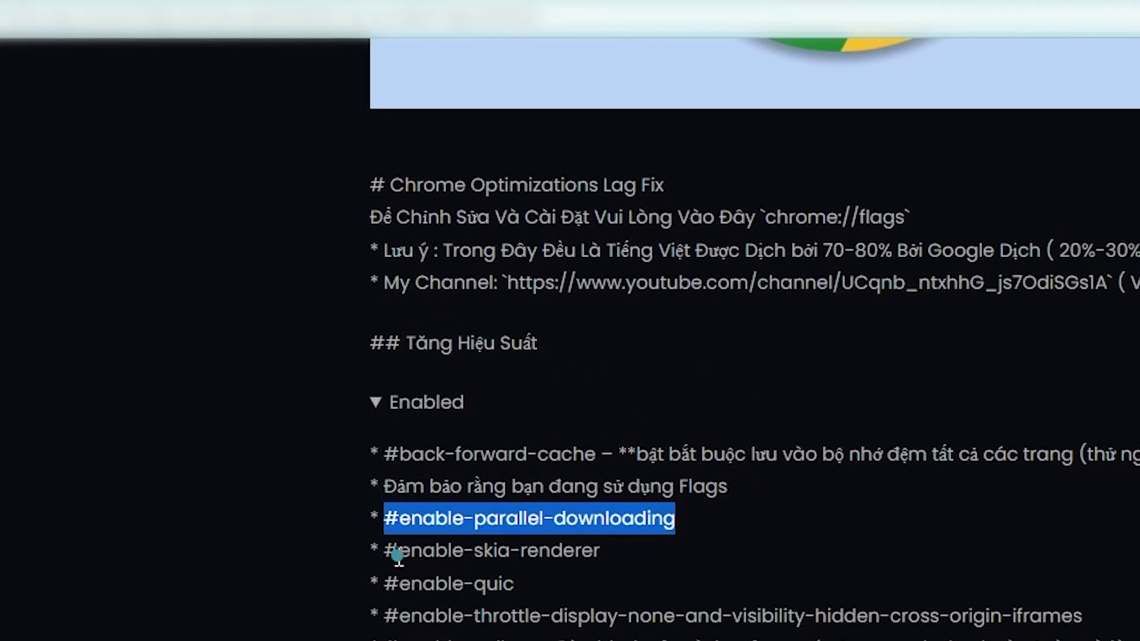
drag(708, 591, 914, 591)
key(ctrl+c)
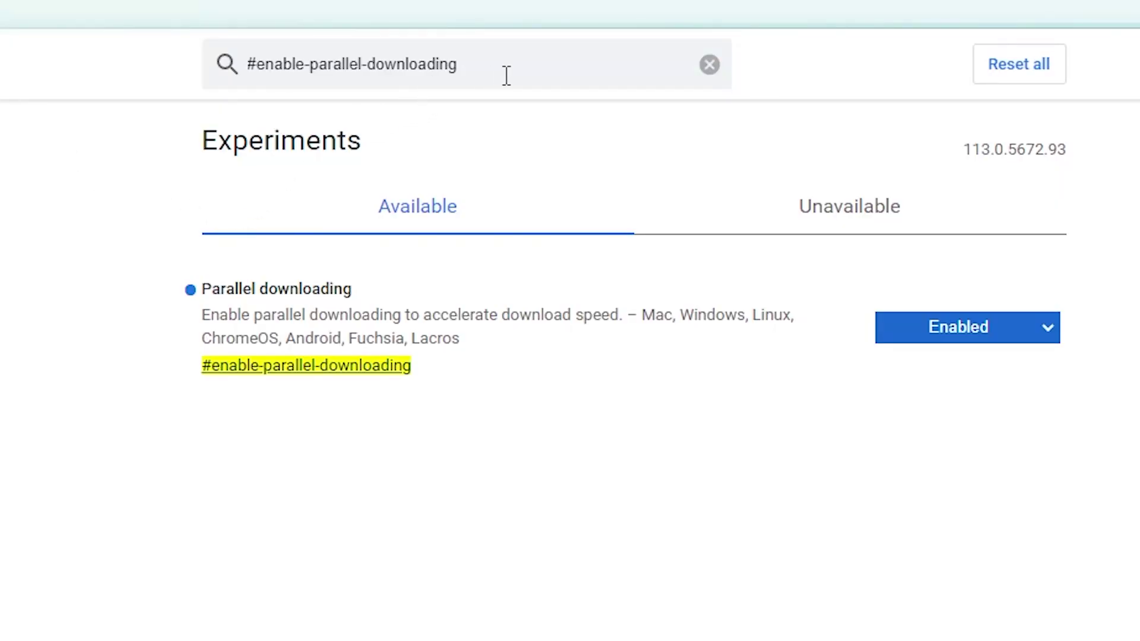
drag(507, 76, 153, 84)
key(ctrl+v)
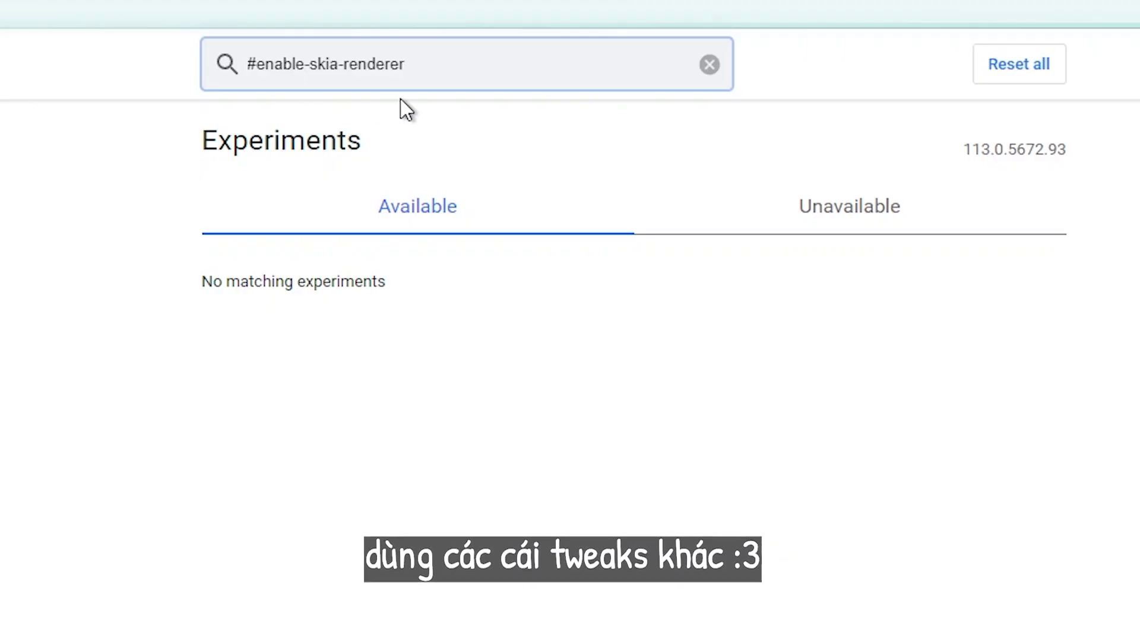
Copy #enable-quic from the optimization page, find that flag on the Experiments page and set it to Enabled
drag(409, 66, 248, 70)
click(410, 67)
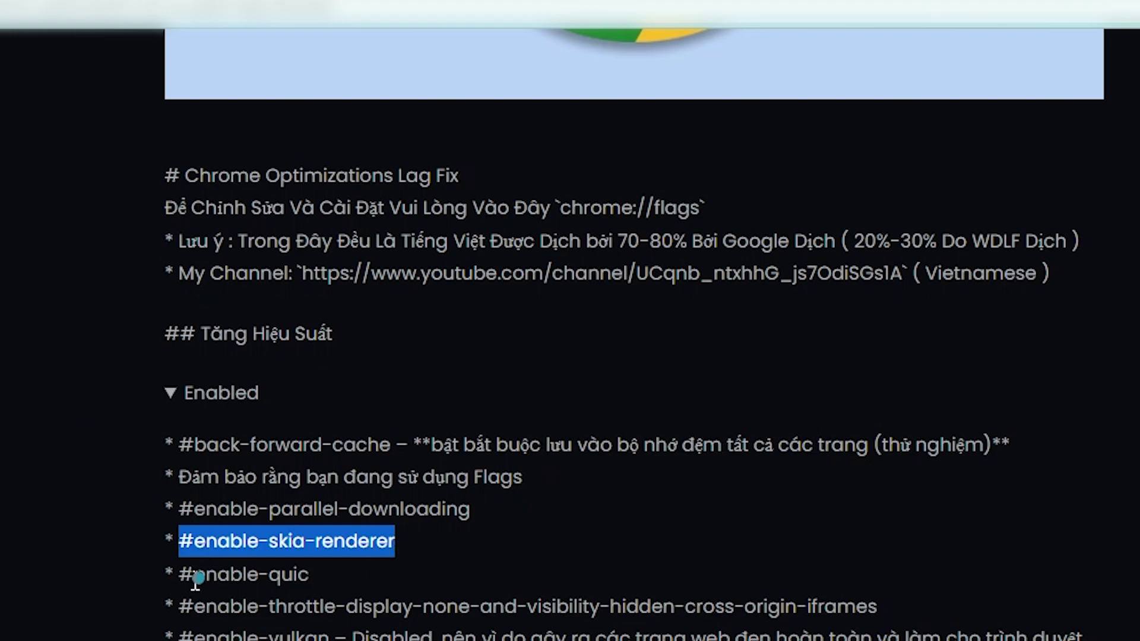
drag(179, 575, 302, 574)
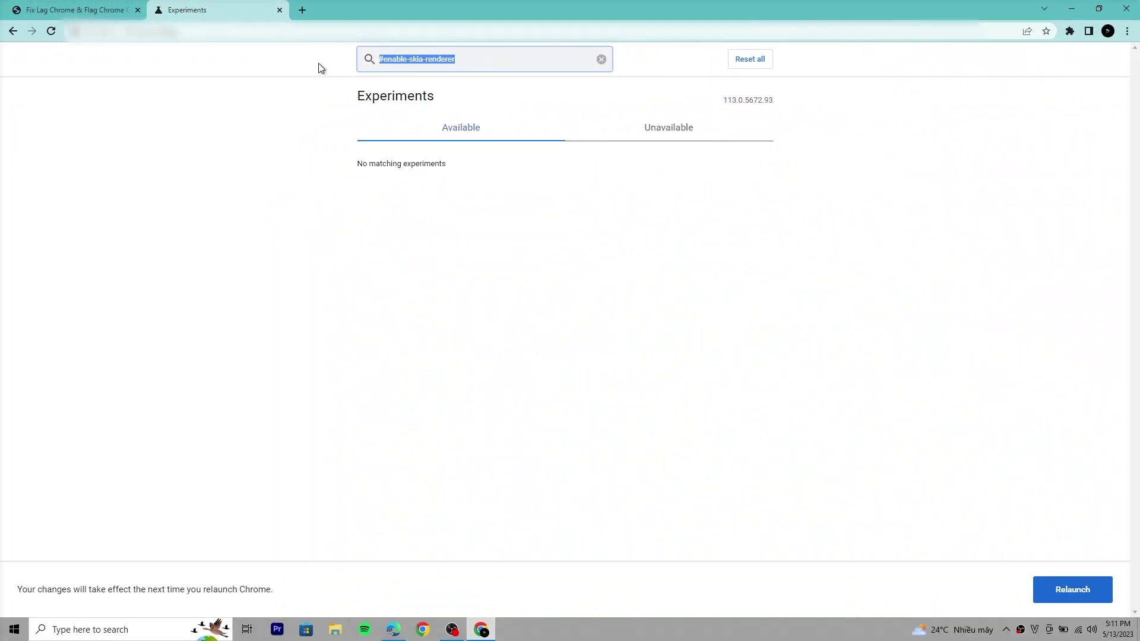
text(#enable-quic)
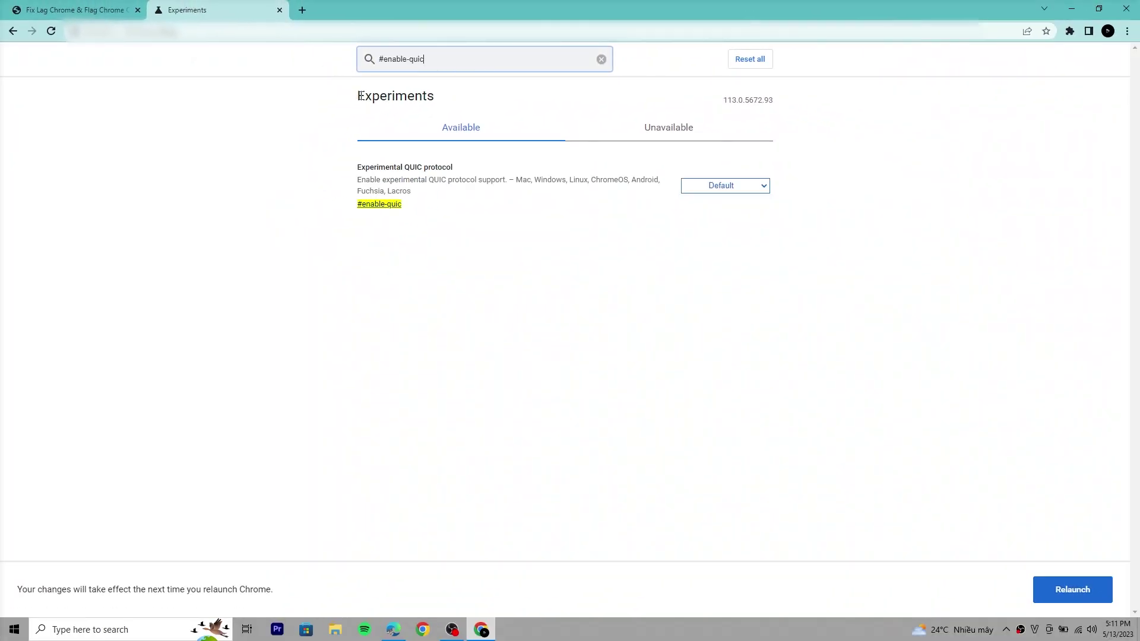
click(726, 186)
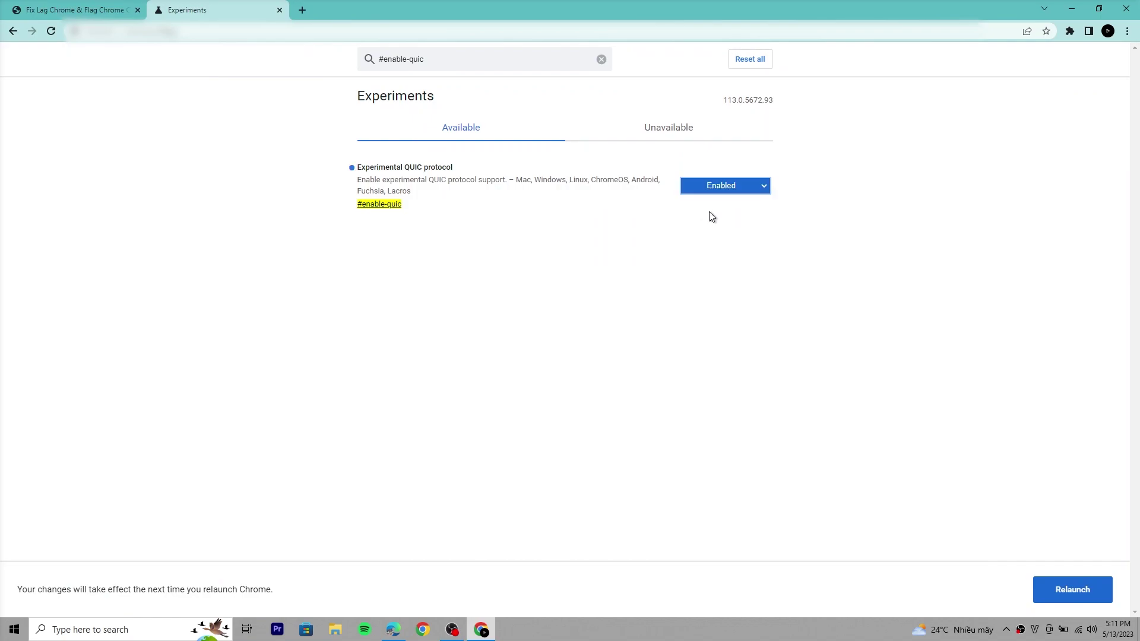
Copy #enable-throttle-display-none-and-visibility-hidden-cross-origin-iframes from the optimization page, find that flag on the Experiments page and set it to Enabled
click(85, 6)
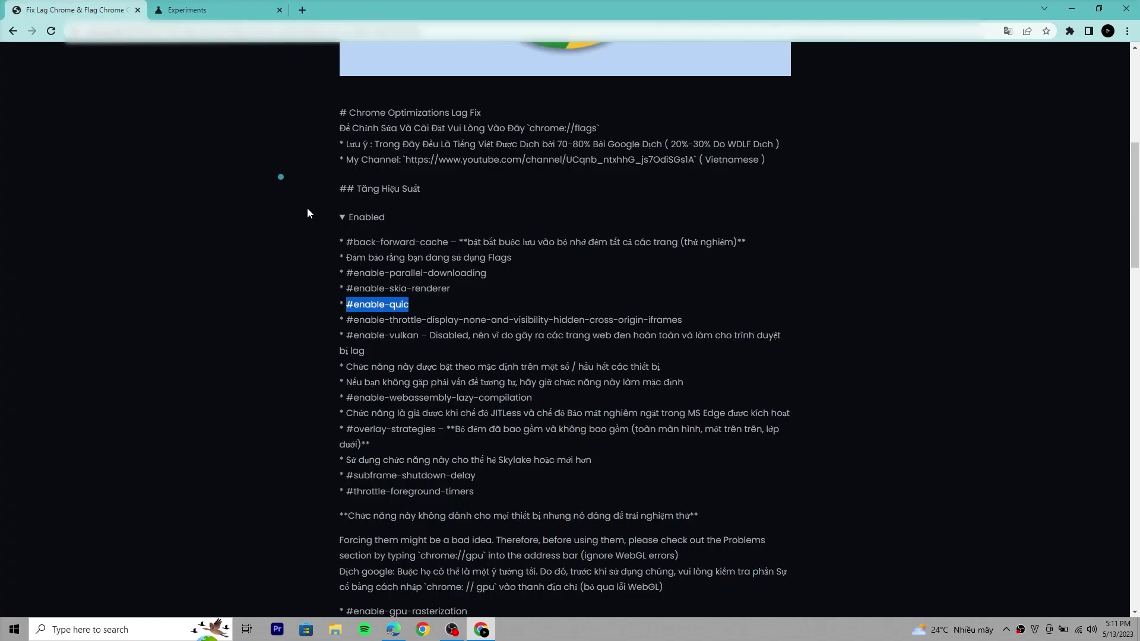
drag(349, 321, 643, 320)
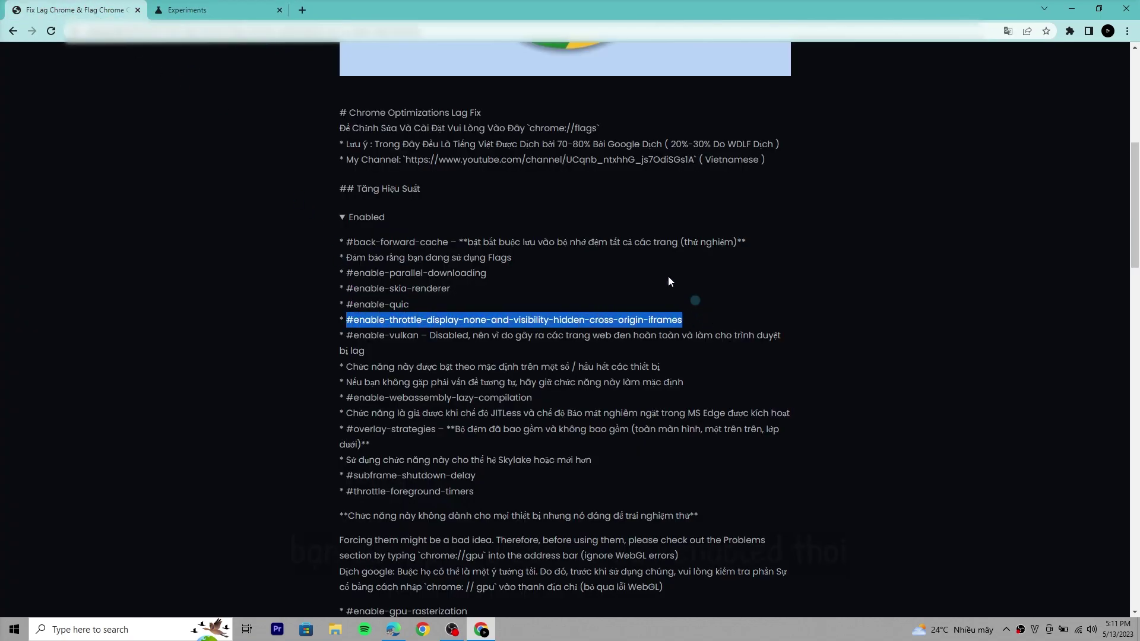
click(196, 10)
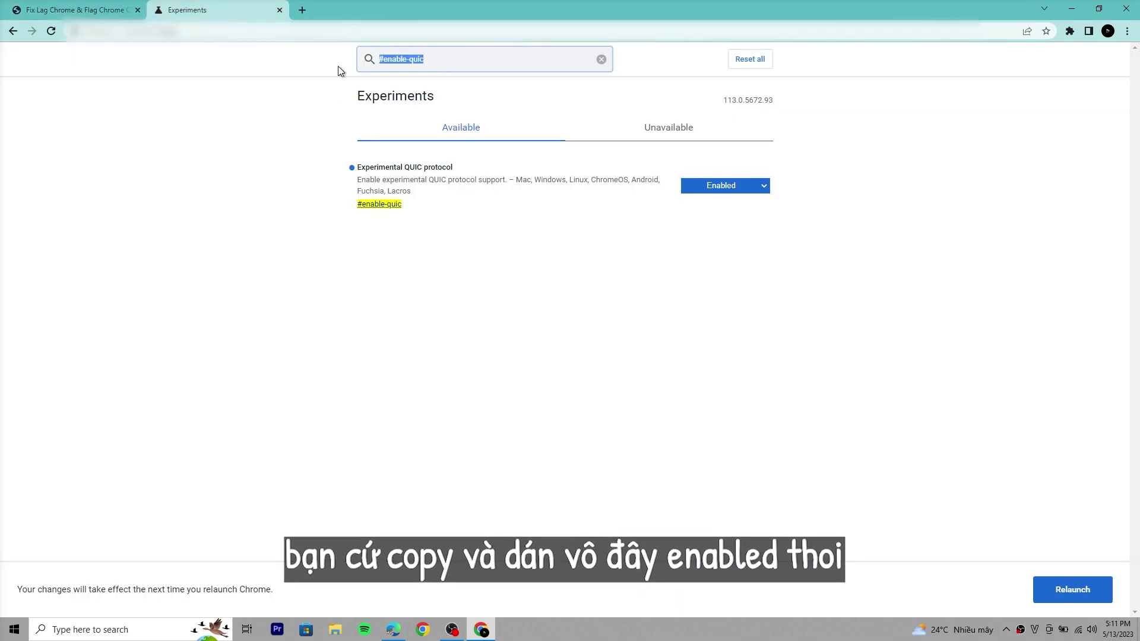
text(#enable-throttle-display-none-and-visibility-hidden-cross-origin-iframes)
click(707, 208)
click(717, 230)
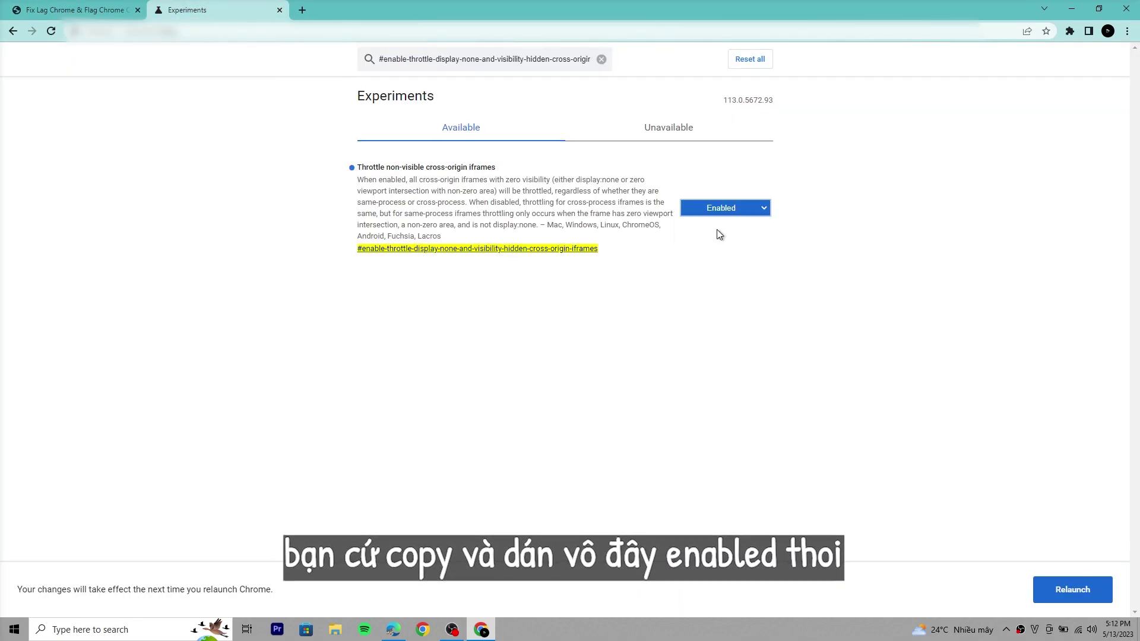
Copy #enable-vulkan from the optimization page, find the Vulkan flag on the Experiments page and set it to Enabled
click(77, 10)
drag(385, 217, 345, 220)
key(ctrl+c)
click(208, 10)
triple_click(526, 62)
key(ctrl+v)
click(722, 179)
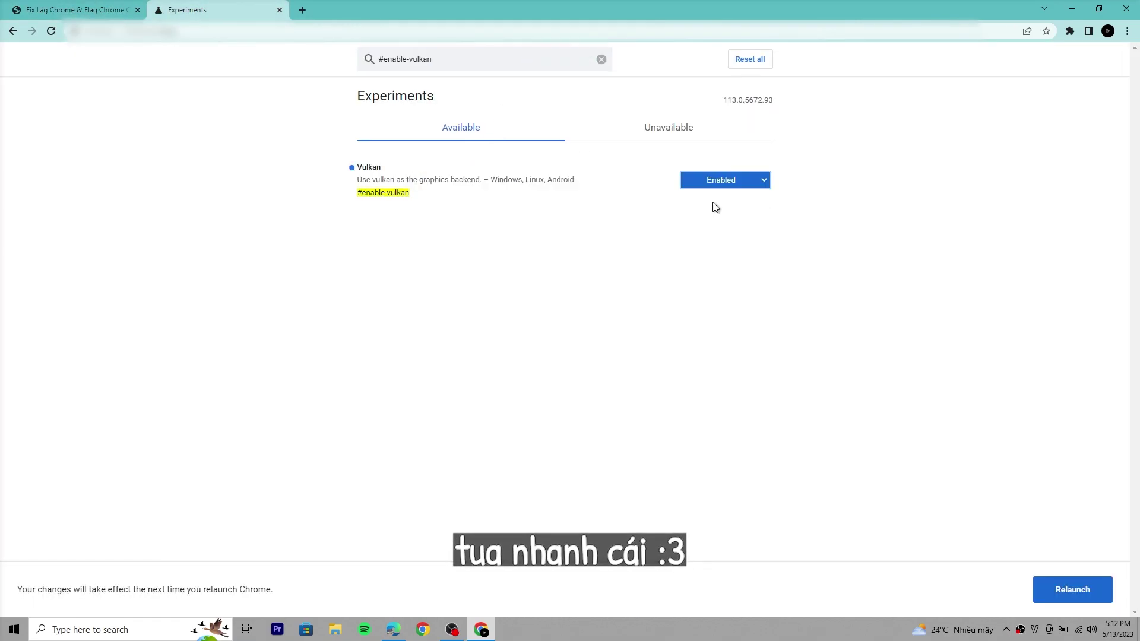
Check the recommended Vulkan setting on the optimization page and set the Vulkan flag to Disabled
click(55, 6)
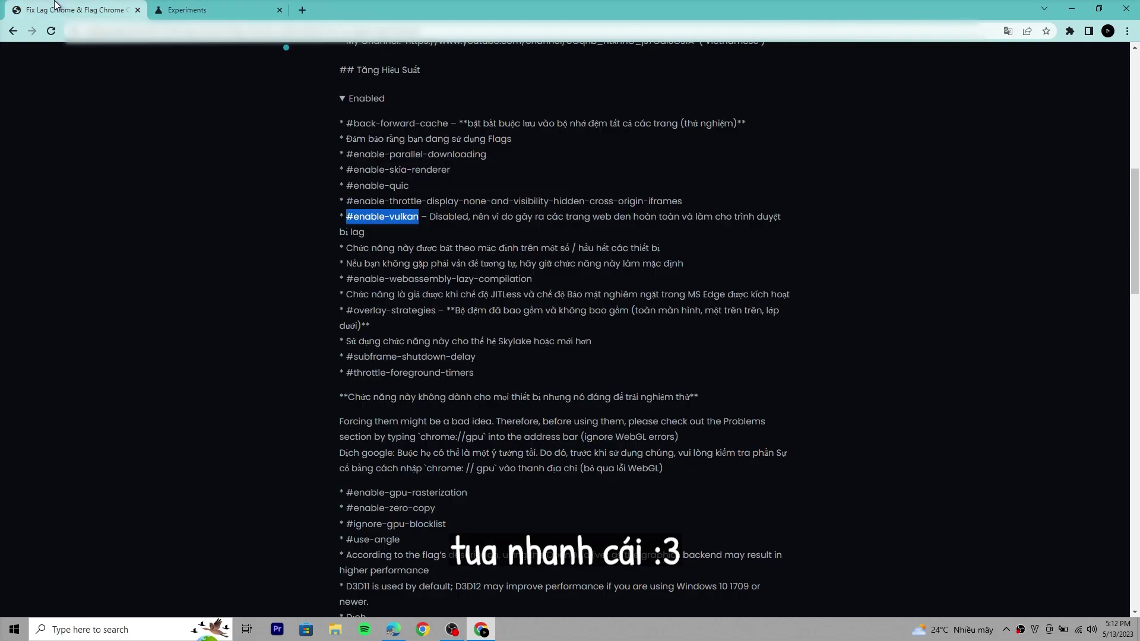
double_click(456, 220)
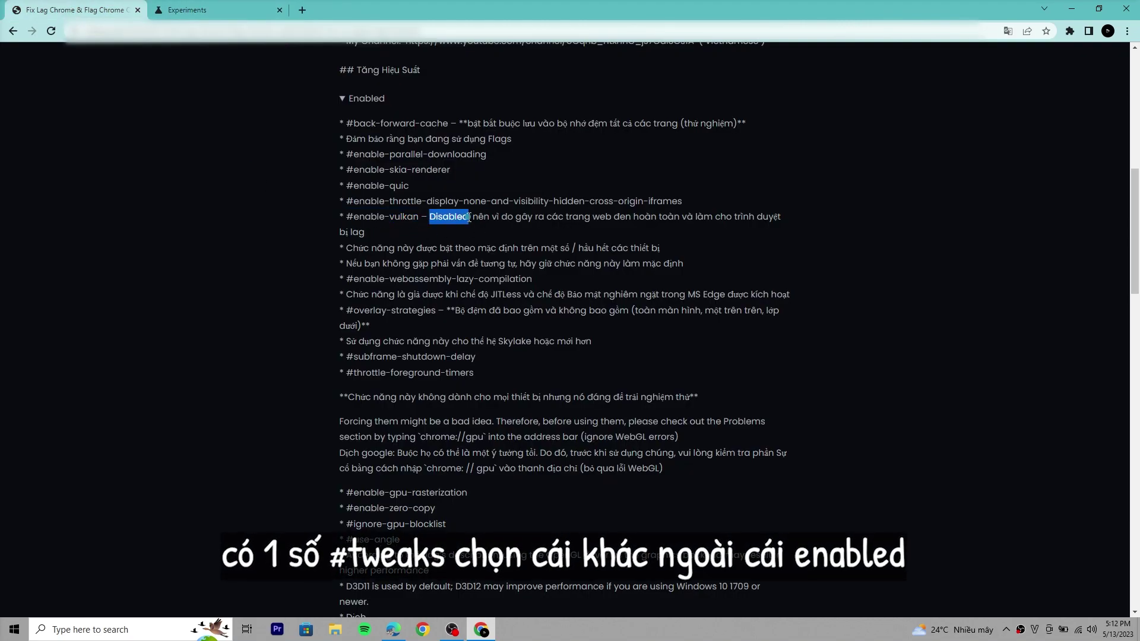
key(ctrl+Tab)
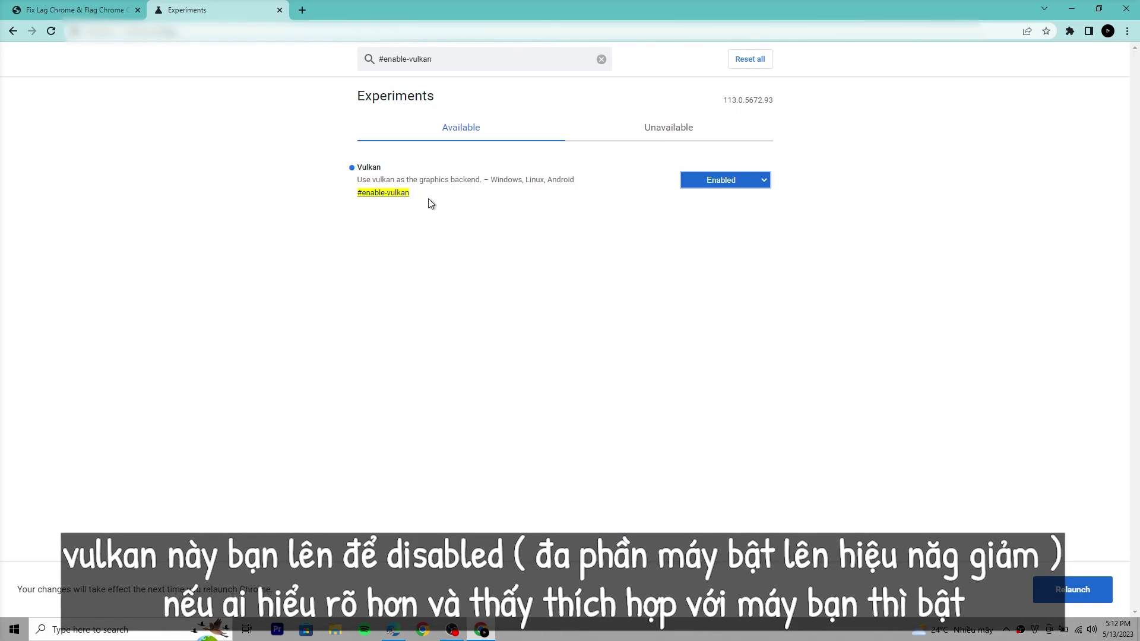
click(721, 180)
click(698, 213)
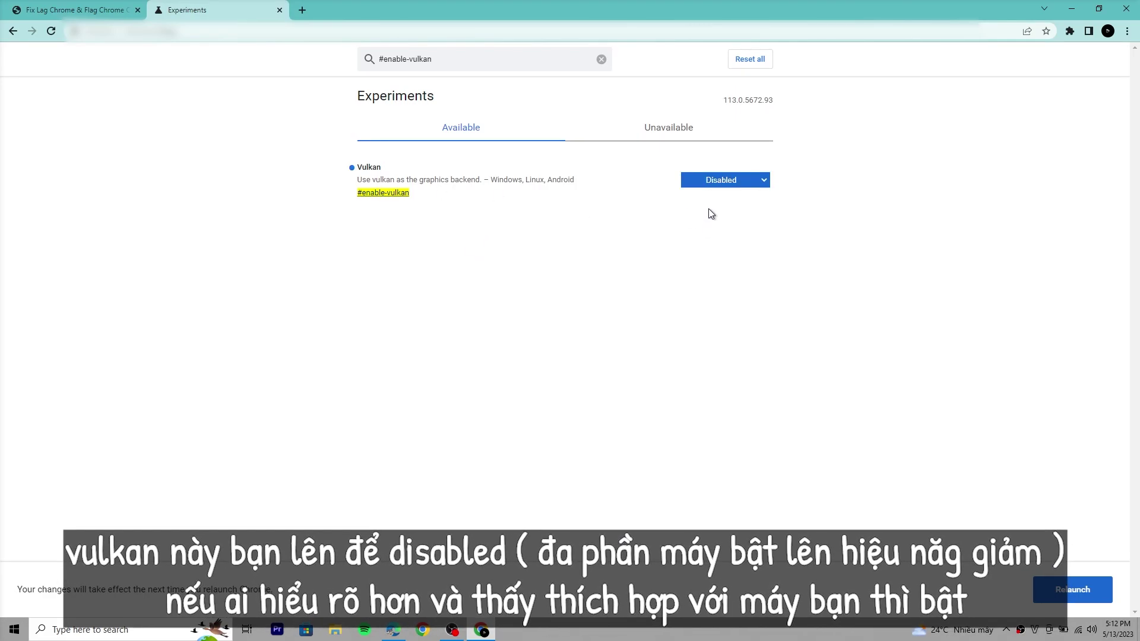
Copy #enable-webassembly-lazy-compilation from the optimization page, find the WebAssembly lazy compilation flag and set it to Enabled
key(ctrl+Tab)
click(343, 260)
drag(391, 244, 618, 247)
click(528, 245)
drag(351, 276, 544, 284)
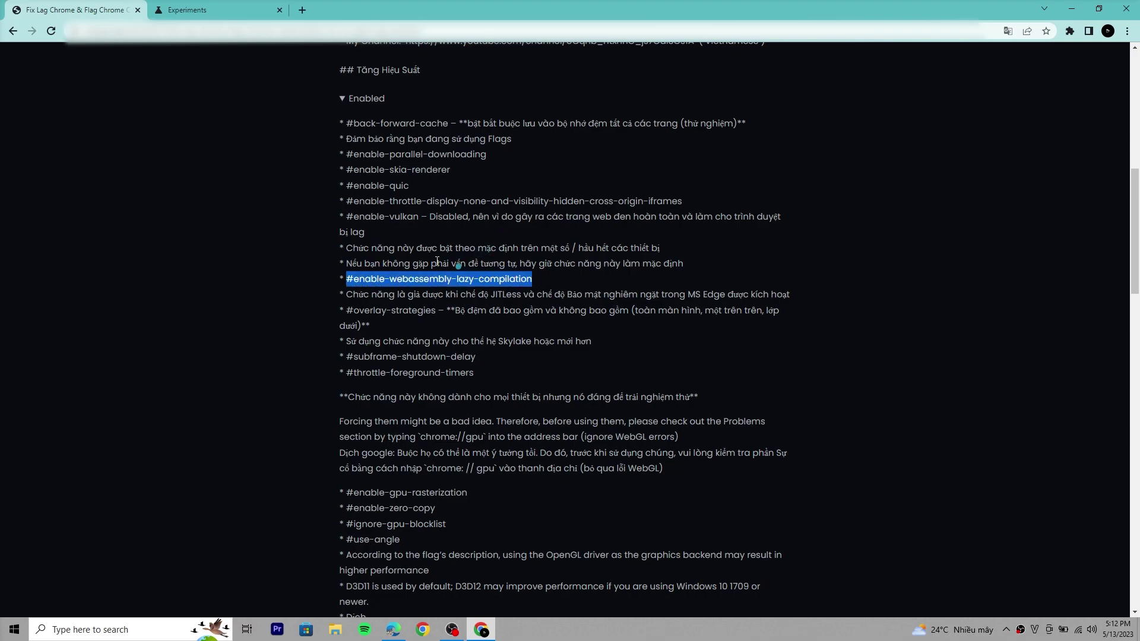
key(ctrl+c)
key(ctrl+Tab)
key(ctrl+a)
key(ctrl+v)
click(724, 185)
click(729, 215)
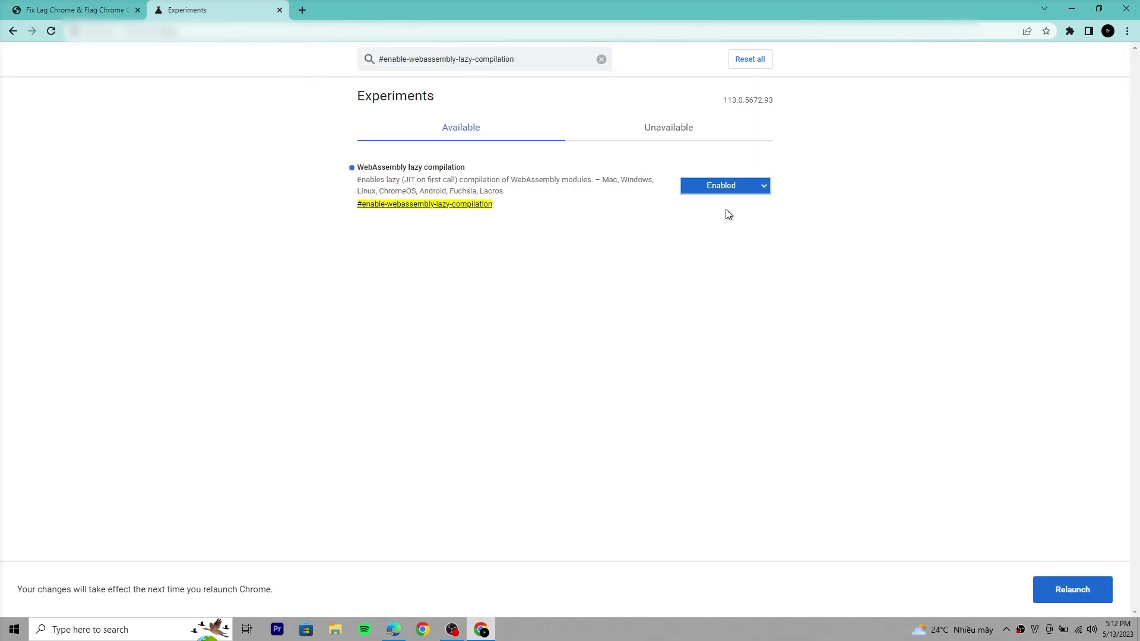
Copy #overlay-strategies from the optimization page, find that flag and set it to Occluded and unoccluded buffers (single-fullscreen,single-on-top,underlay)
click(86, 13)
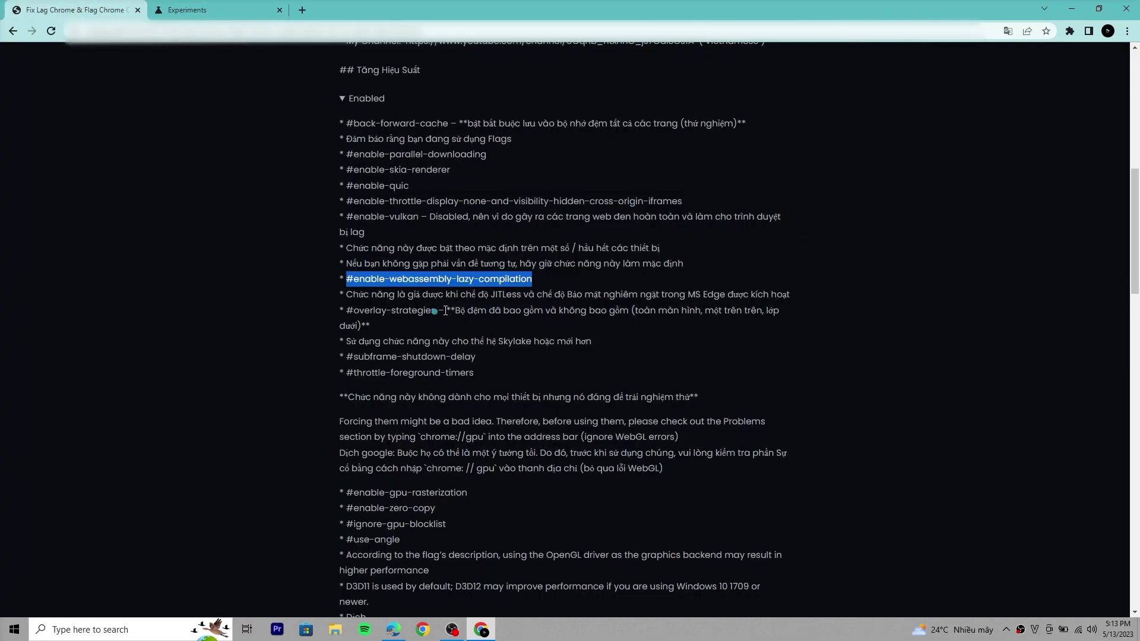
click(350, 310)
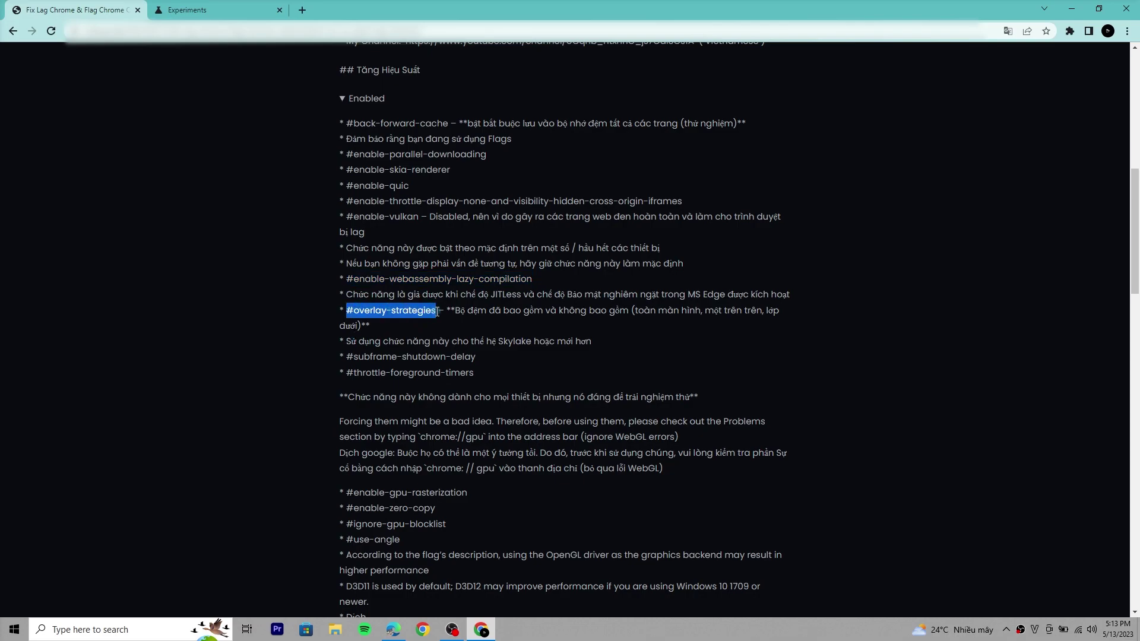
click(223, 7)
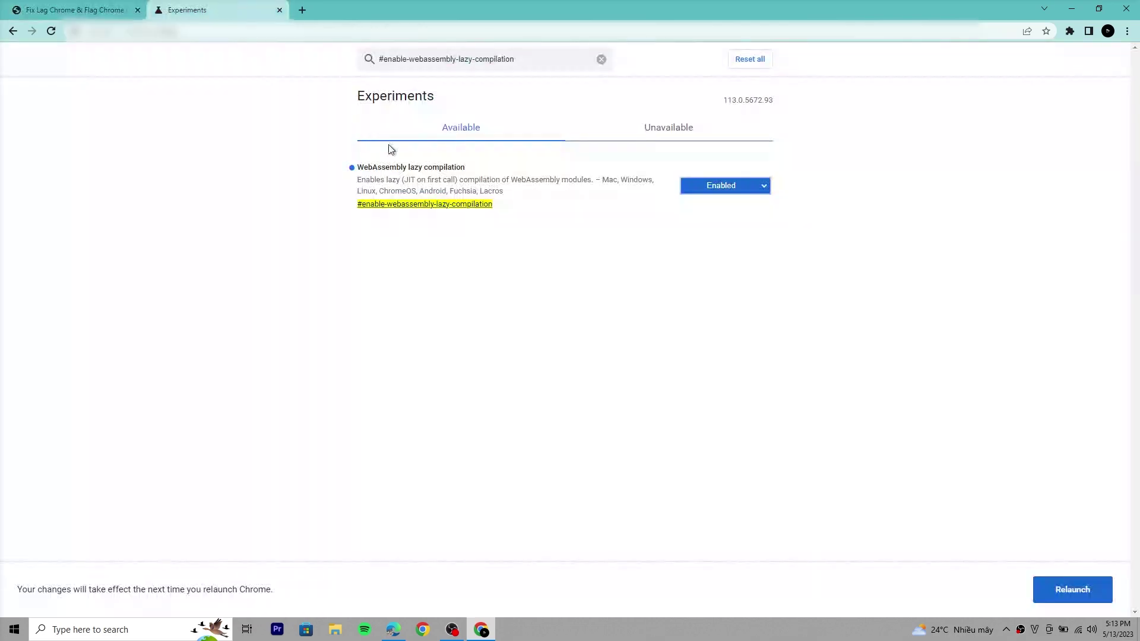
key(ctrl+a)
key(ctrl+v)
click(724, 186)
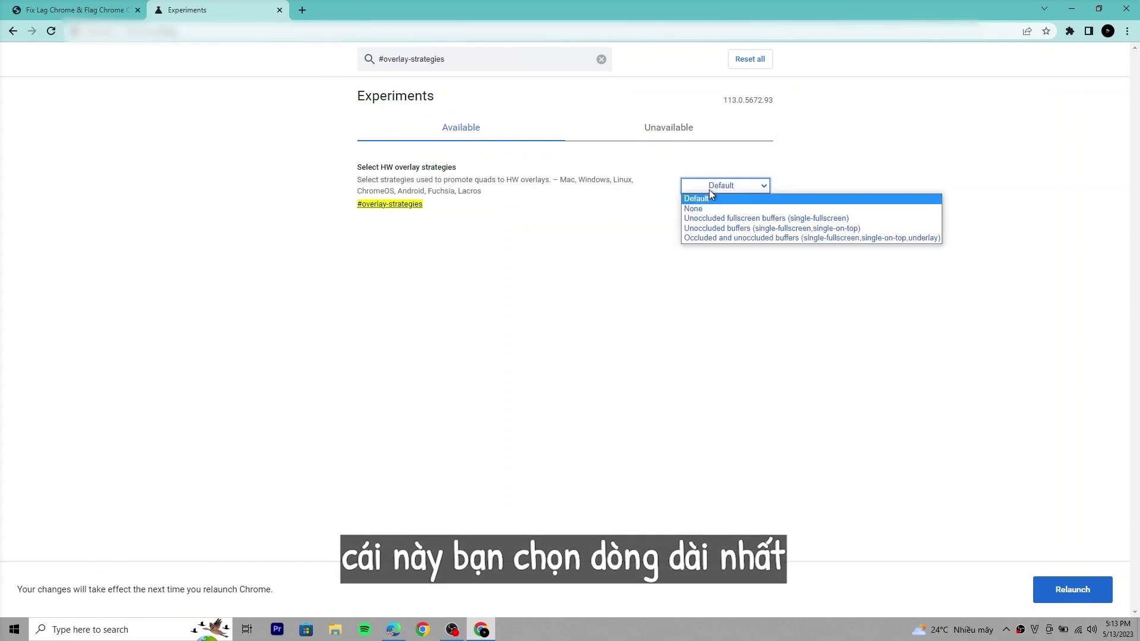
click(743, 237)
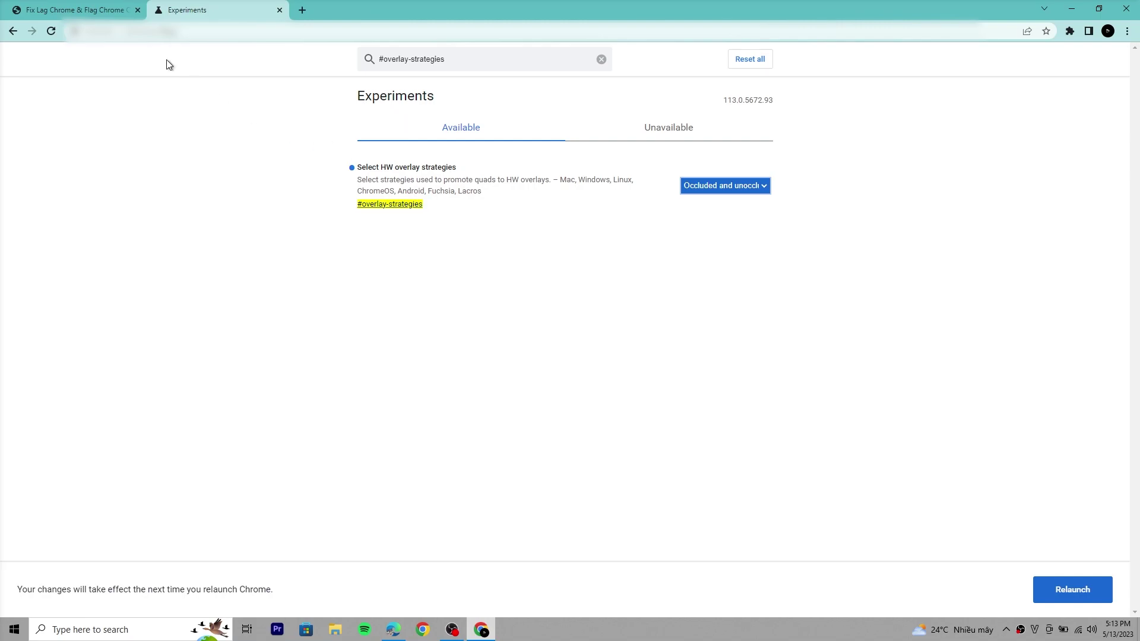
Copy #subframe-shutdown-delay from the optimization page and search for it on the Experiments page
click(96, 6)
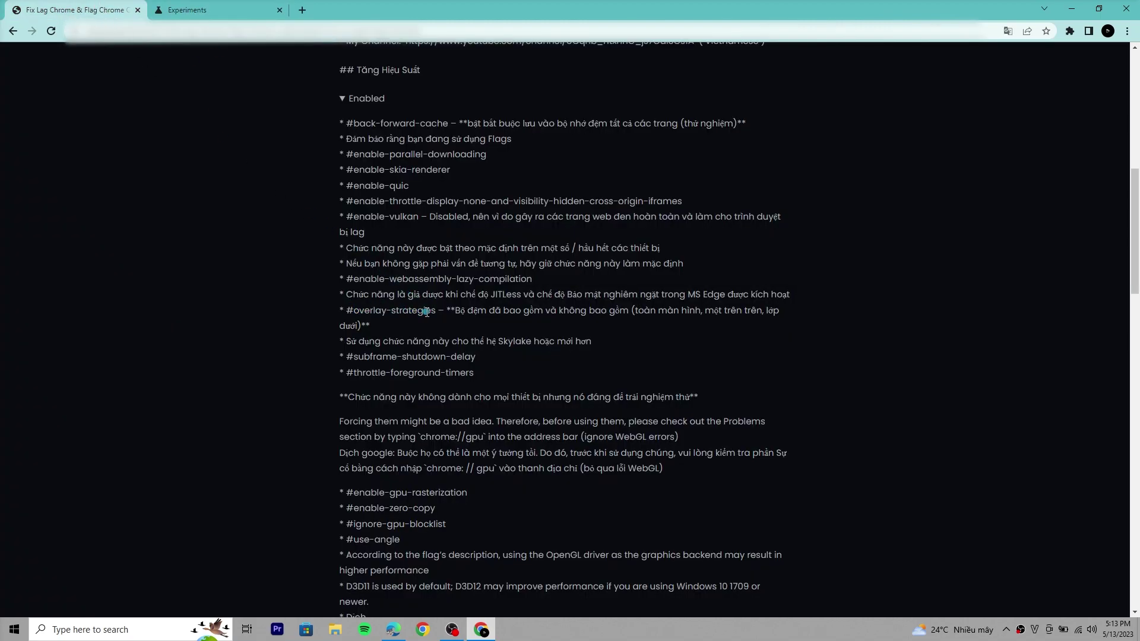
drag(346, 341, 509, 356)
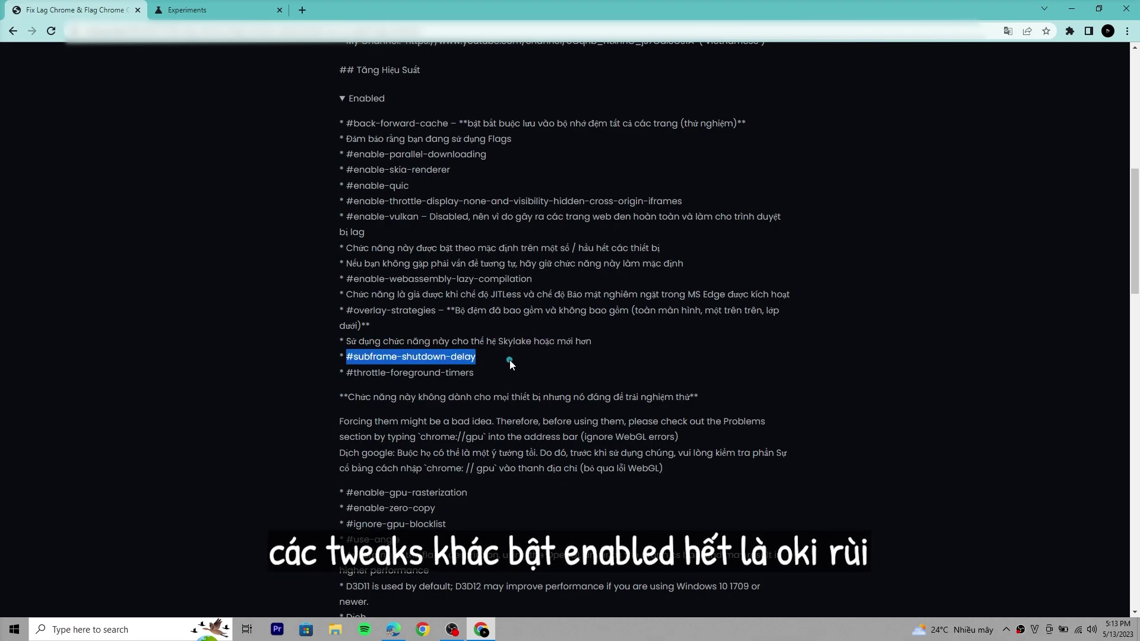
click(248, 5)
drag(511, 65, 332, 64)
key(ctrl+v)
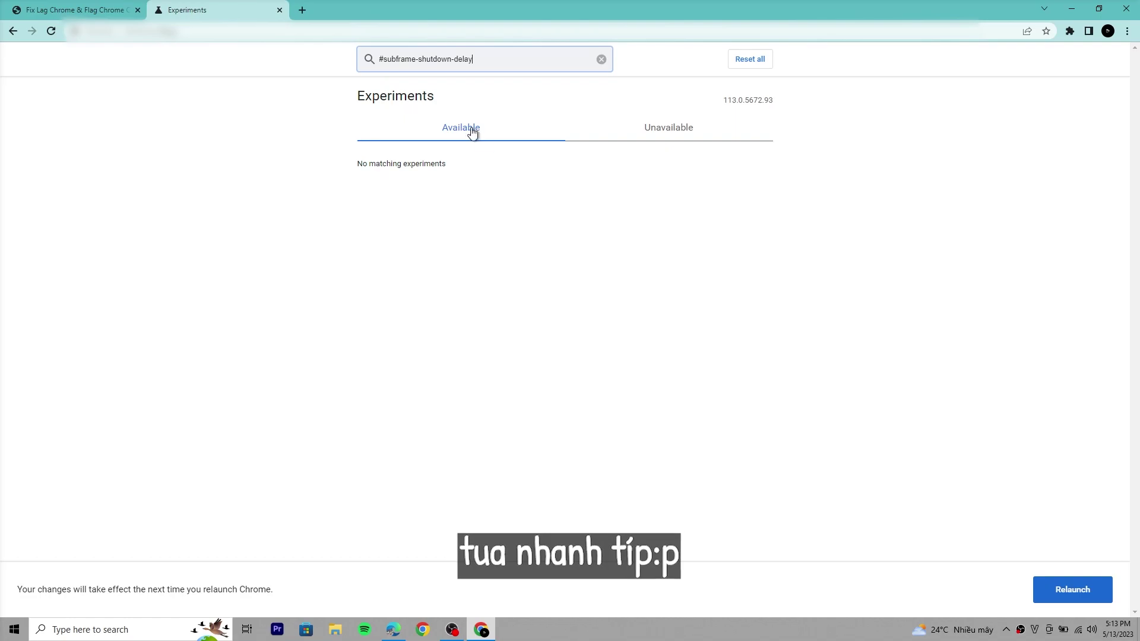
Copy #throttle-foreground-timers from the optimization page and search for it on the Experiments page
click(65, 5)
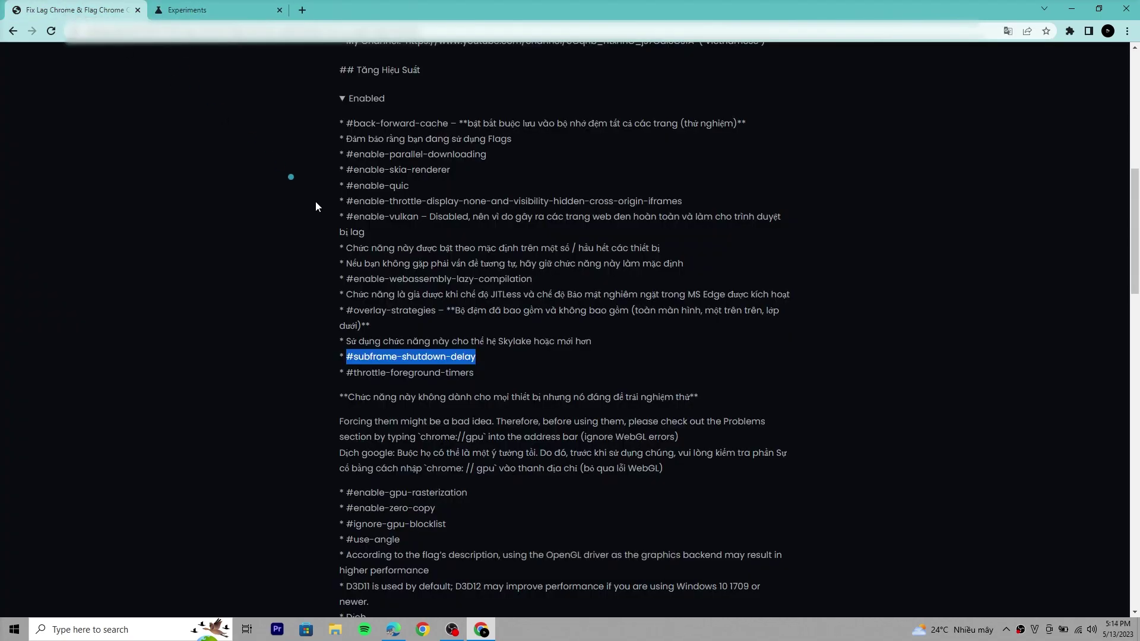
drag(346, 374, 492, 373)
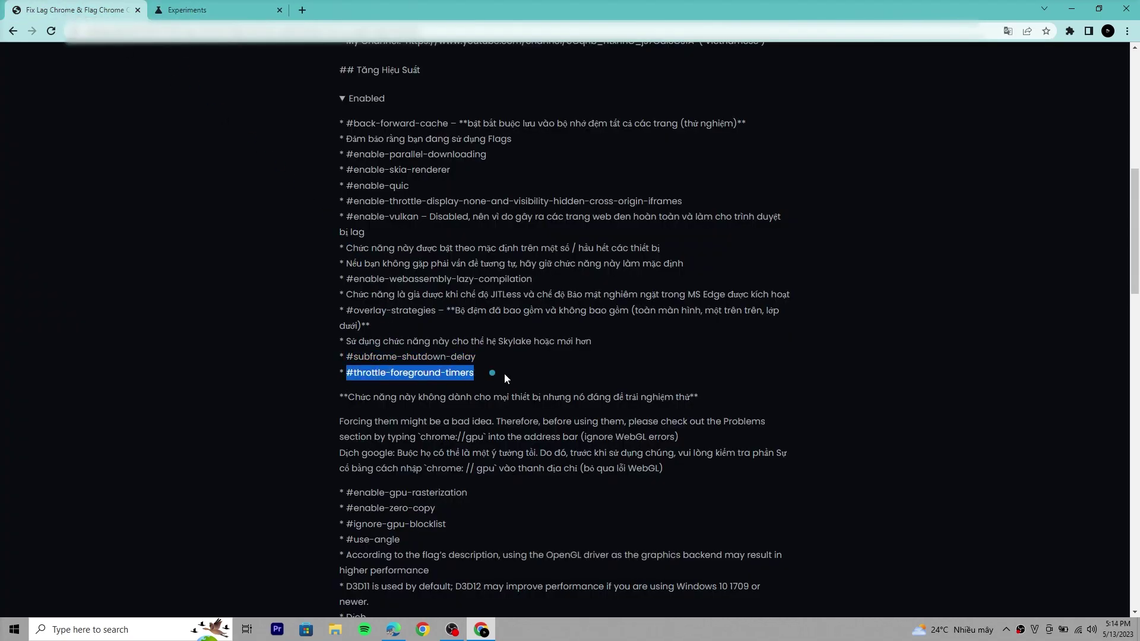
click(261, 6)
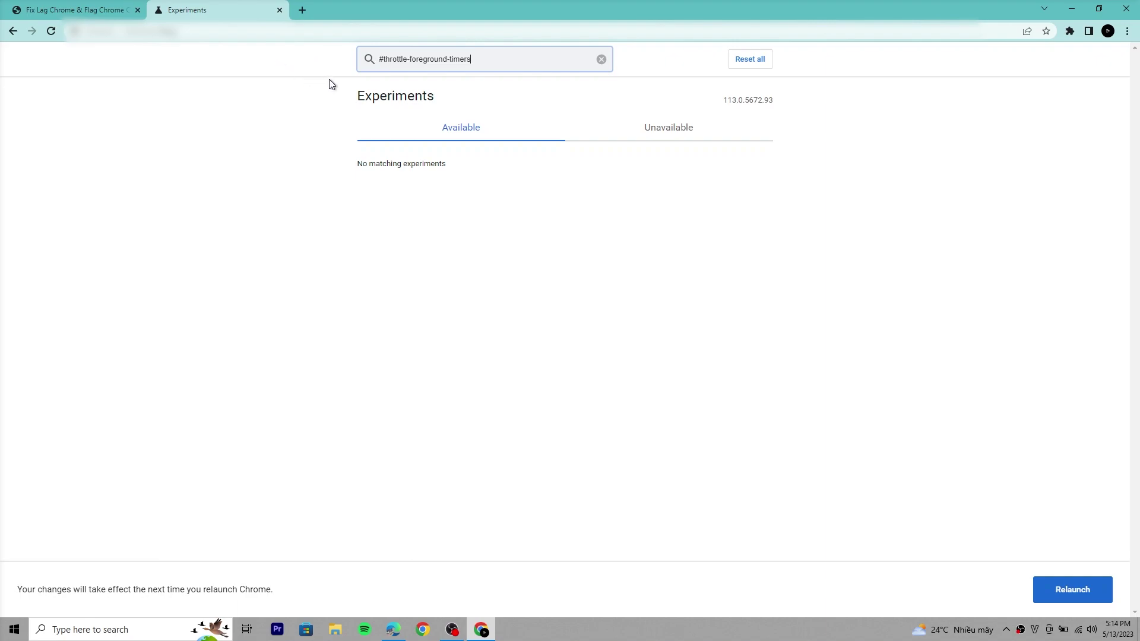
Copy the chrome://gpu address from the optimization page, open it in a new browser tab and review the graphics feature report
click(98, 6)
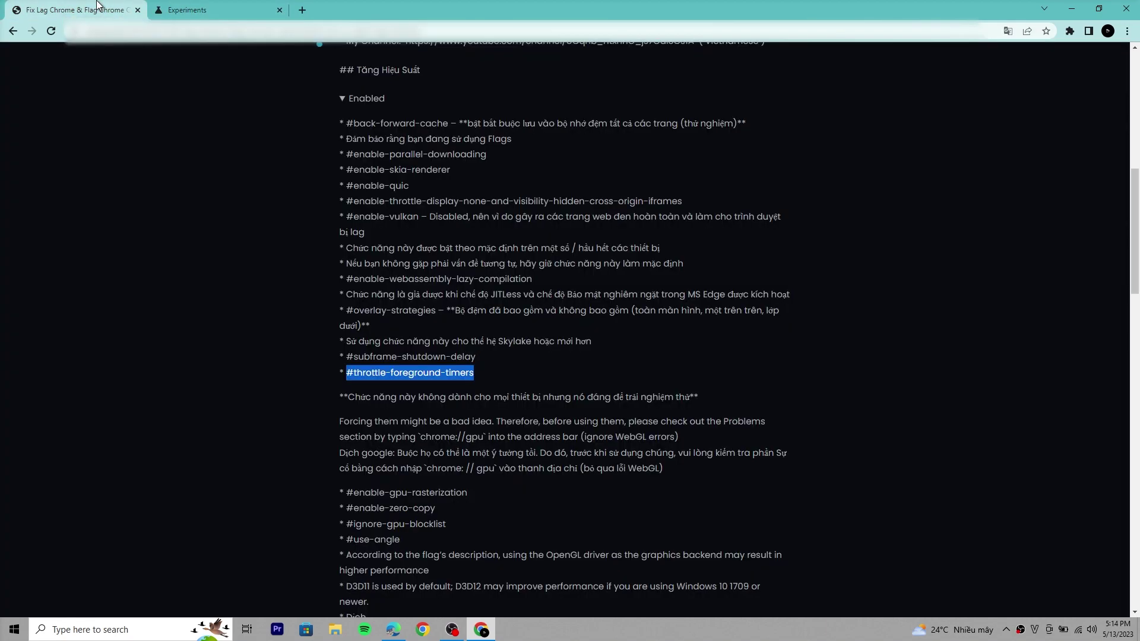
scroll(358, 279, down, 1)
scroll(397, 340, down, 1)
click(406, 286)
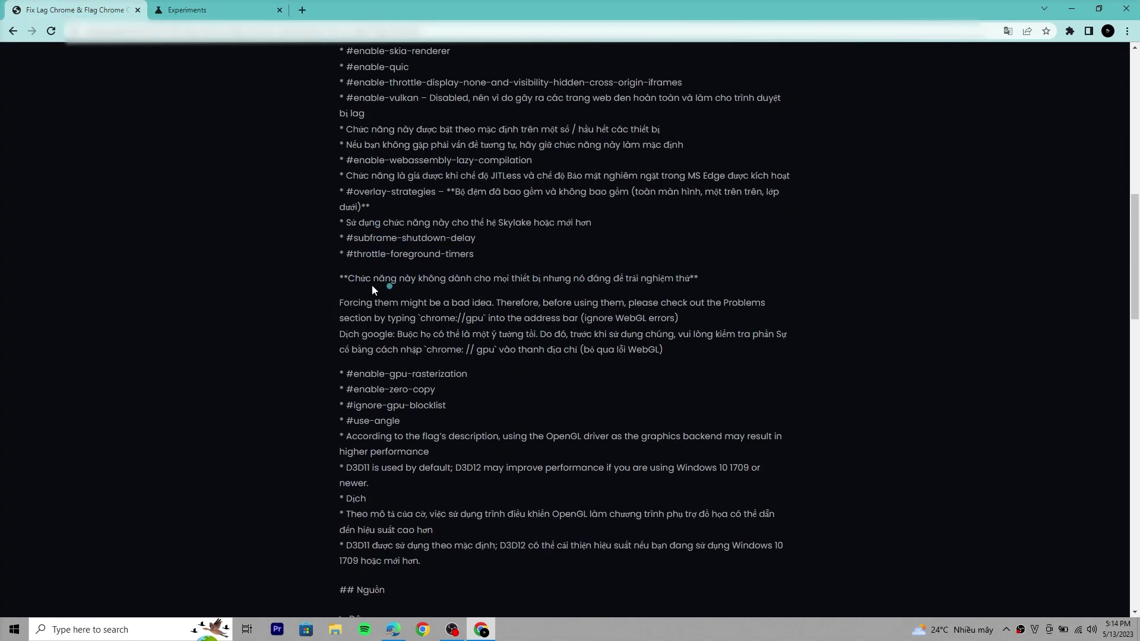
drag(512, 279, 698, 278)
click(403, 305)
scroll(342, 314, down, 1)
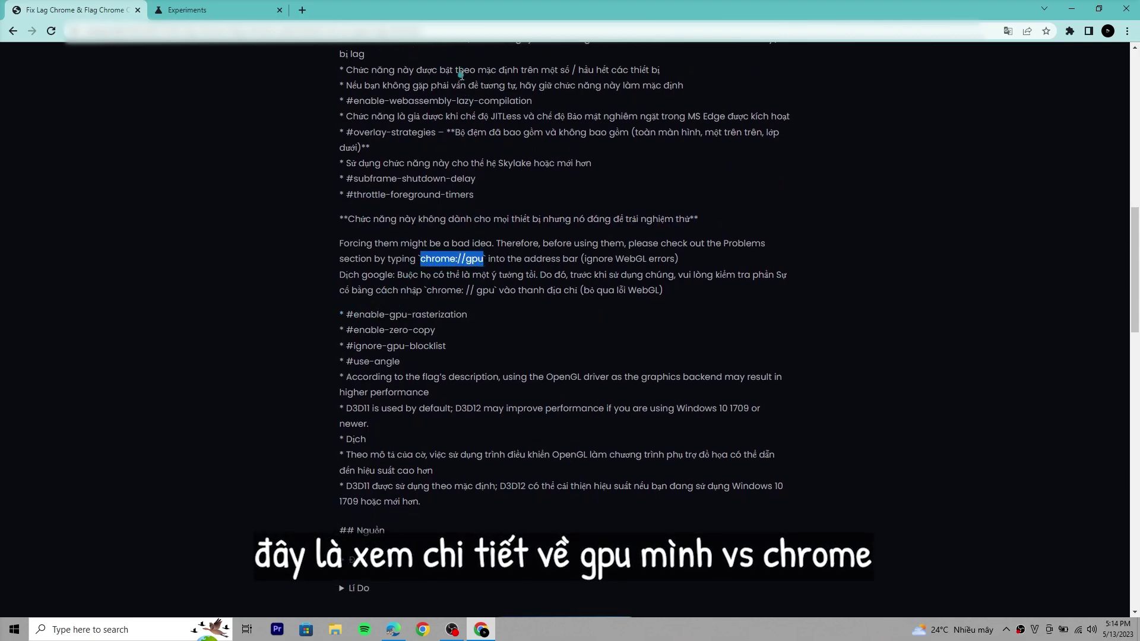
click(302, 10)
key(ctrl+v)
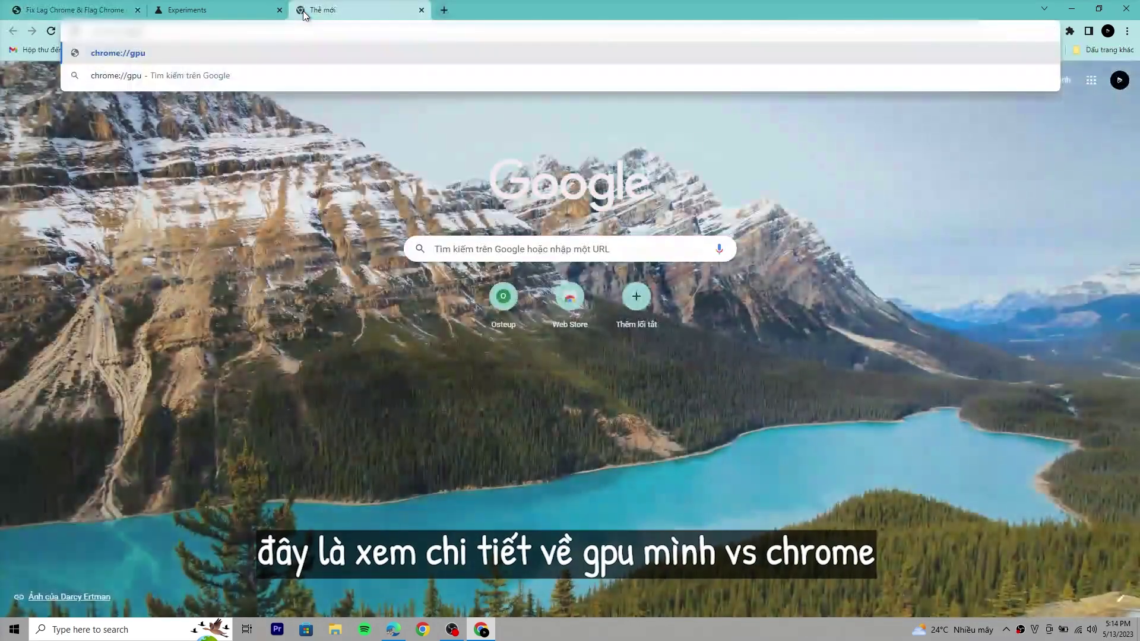
key(Return)
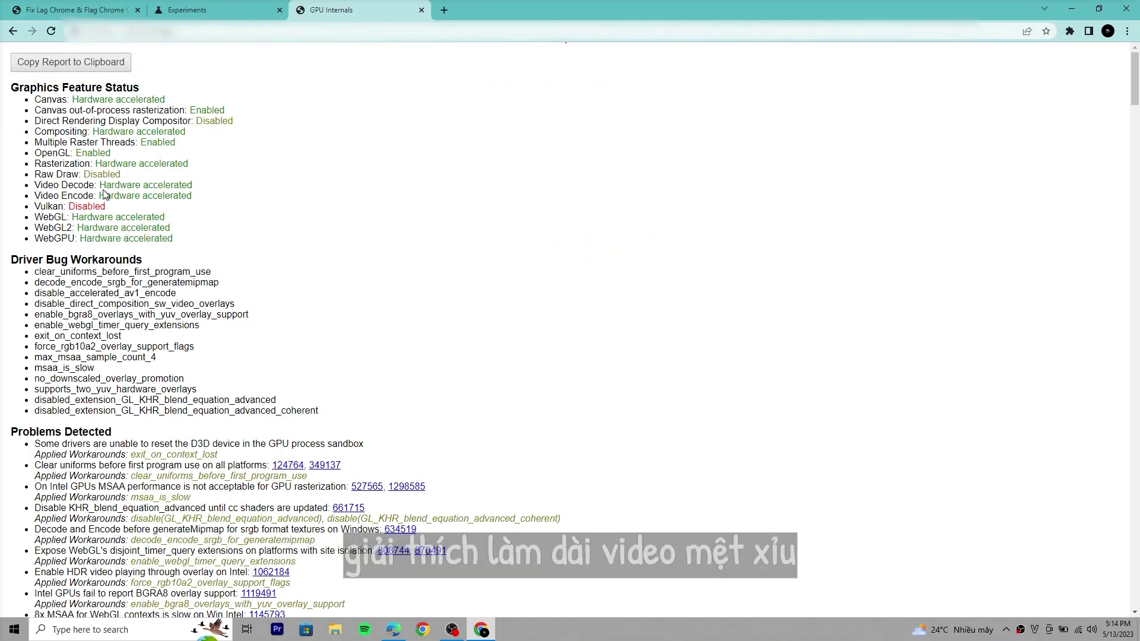
scroll(241, 364, down, 3)
key(ctrl+Tab)
click(381, 6)
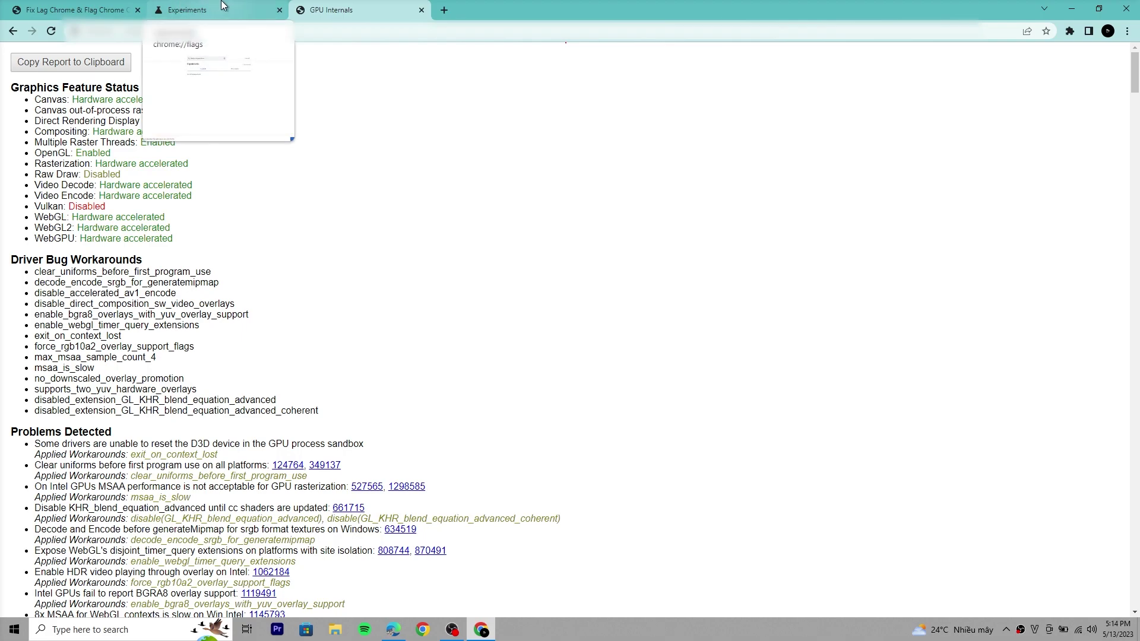
Copy #enable-gpu-rasterization from the optimization page, find the GPU rasterization flag on the Experiments page and set it to Enabled
key(ctrl+Tab)
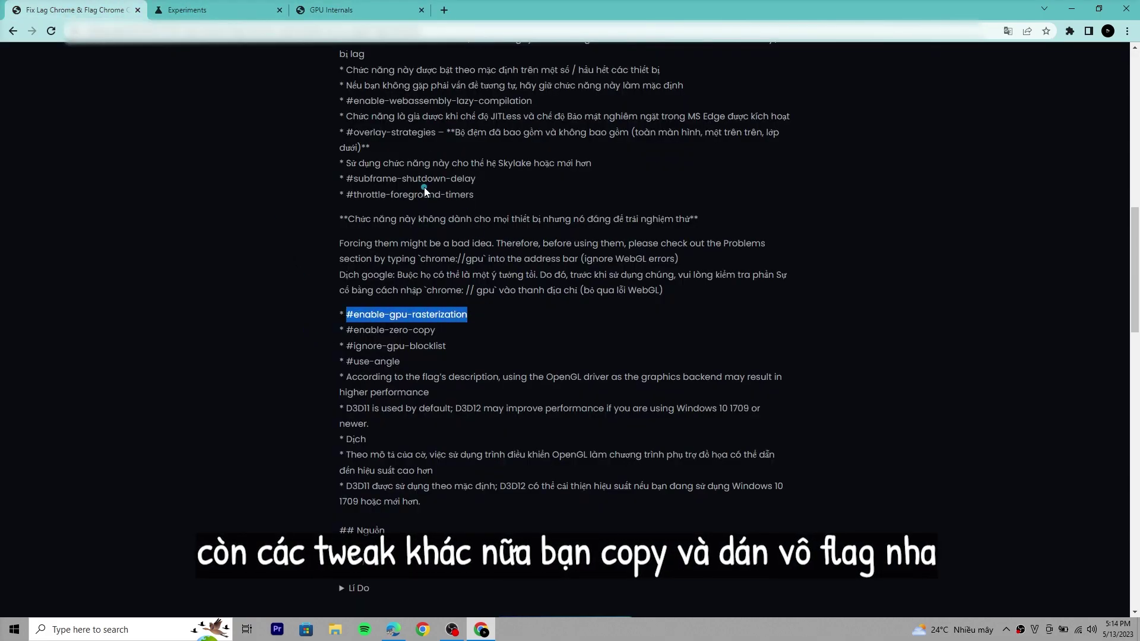
click(261, 6)
key(ctrl+a)
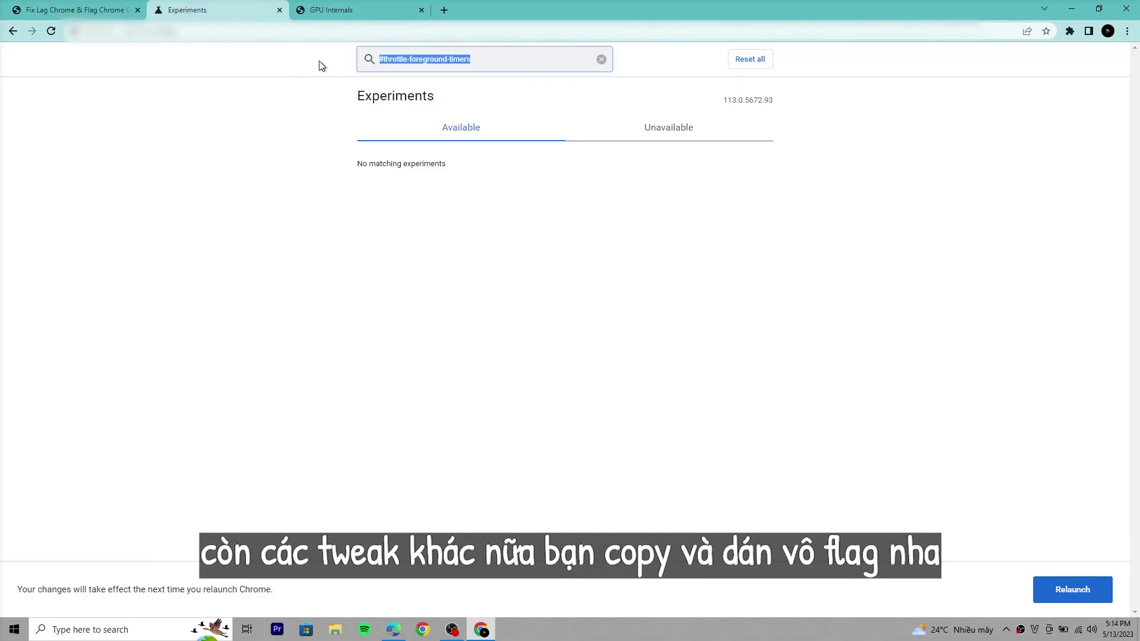
text(#enable-gpu-rasterization)
click(721, 185)
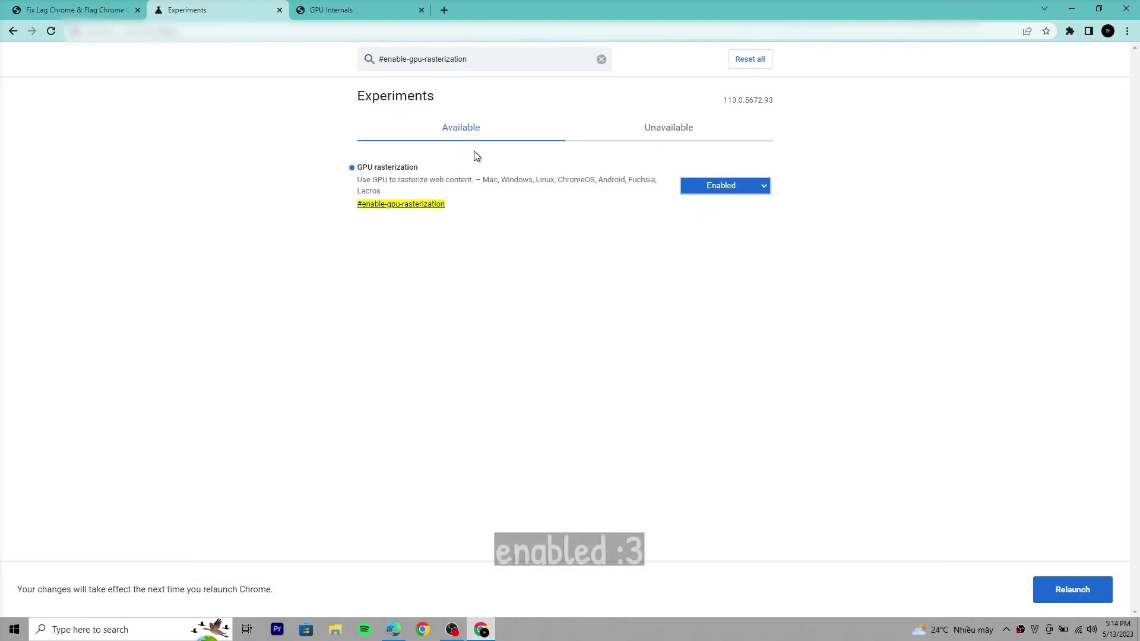
Copy #enable-zero-copy from the optimization page, find the Zero-copy rasterizer flag on the Experiments page and set it to Enabled
click(104, 6)
drag(347, 323, 435, 330)
key(ctrl+c)
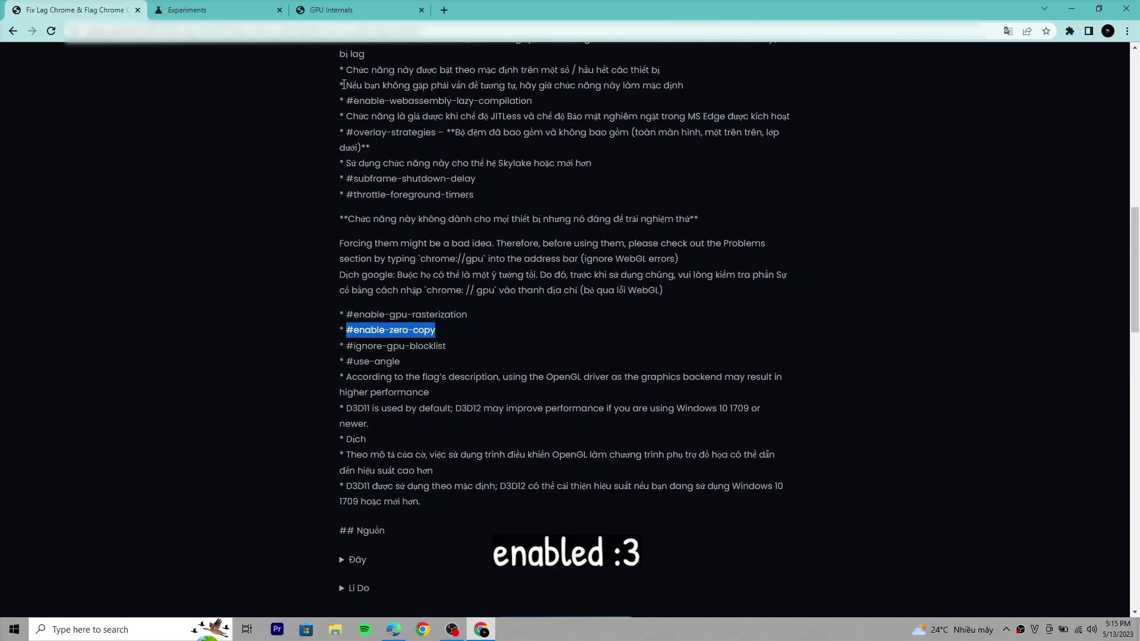
click(187, 9)
click(568, 60)
key(ctrl+a)
key(ctrl+v)
click(723, 185)
Copy #ignore-gpu-blocklist from the optimization page, find the Override software rendering list flag on the Experiments page and set it to Enabled
click(78, 9)
drag(347, 346, 438, 347)
key(ctrl+c)
click(187, 10)
click(567, 59)
key(ctrl+a)
key(ctrl+v)
click(723, 185)
Copy #use-angle from the optimization page and search for it on the Experiments page
click(112, 5)
drag(348, 362, 380, 364)
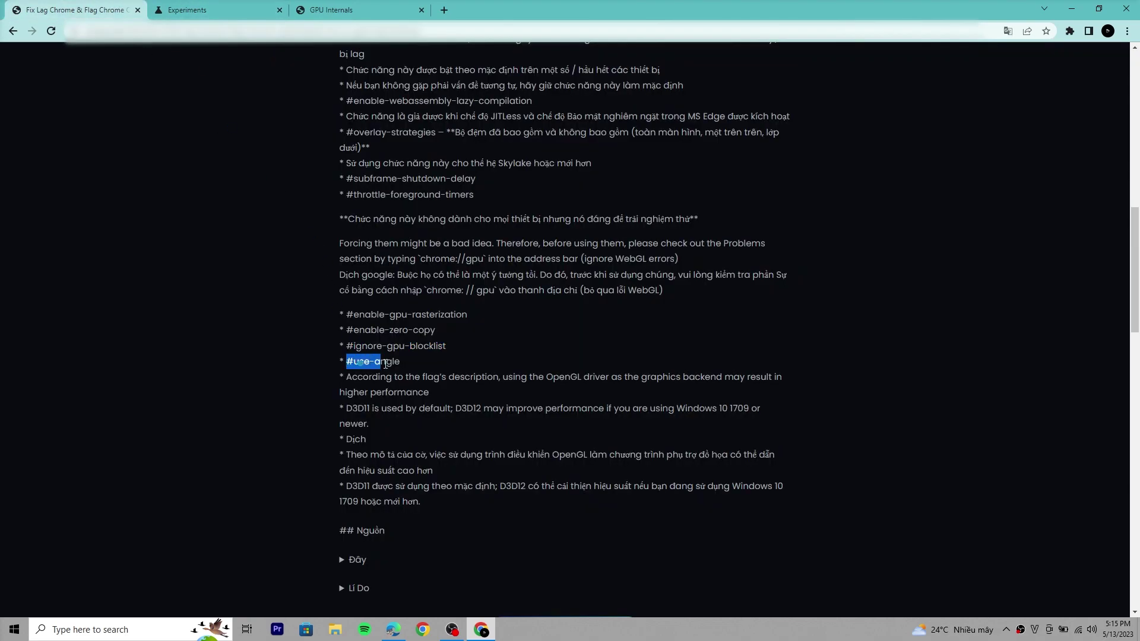
key(ctrl+c)
click(188, 9)
click(479, 66)
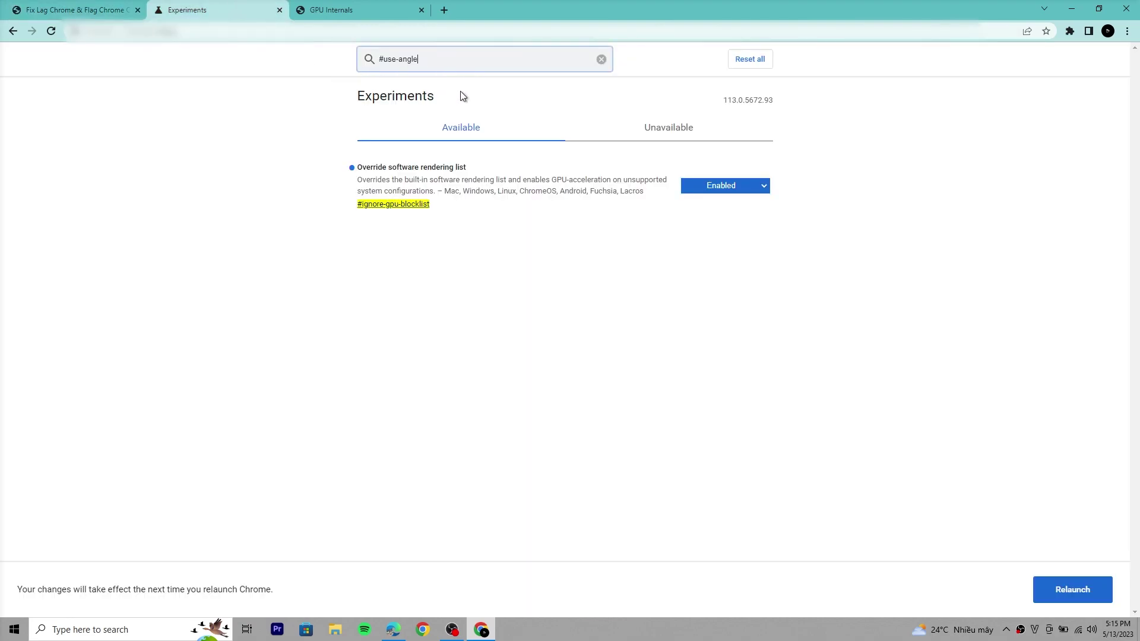
Check the D3D11 and D3D12 notes on the optimization page and set the ANGLE graphics backend flag to D3D11on12
click(734, 197)
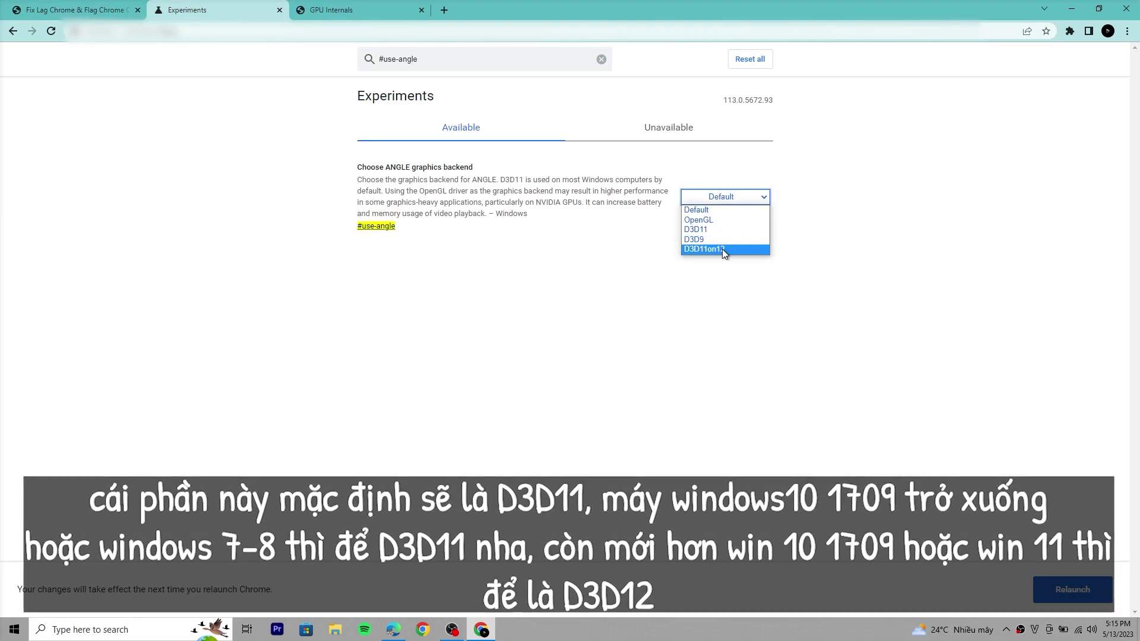
click(133, 18)
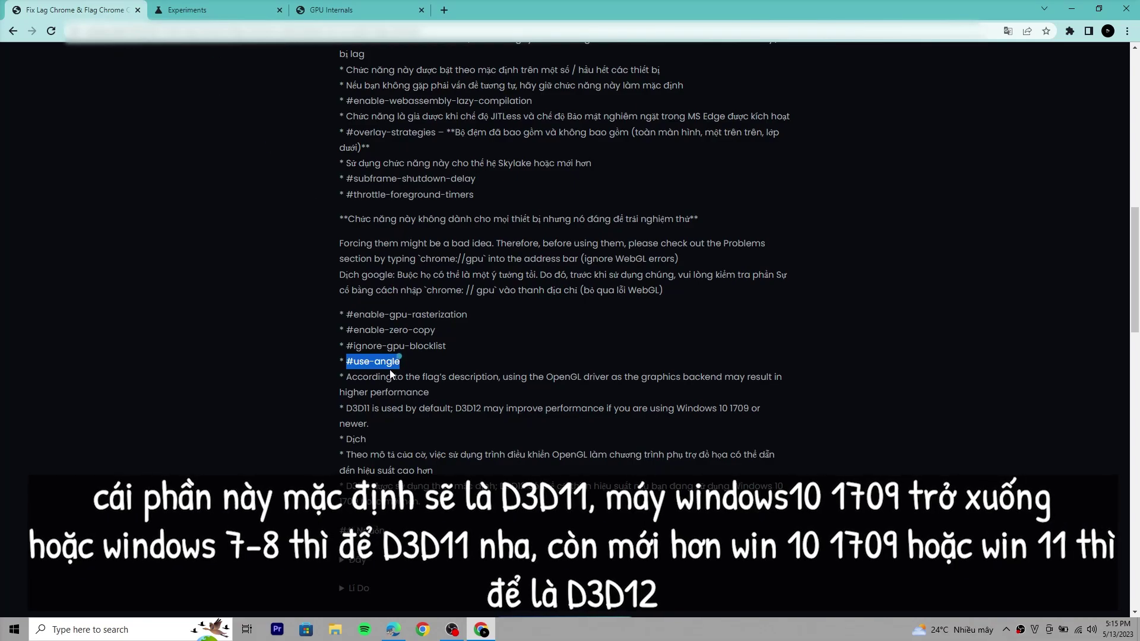
scroll(424, 377, down, 1)
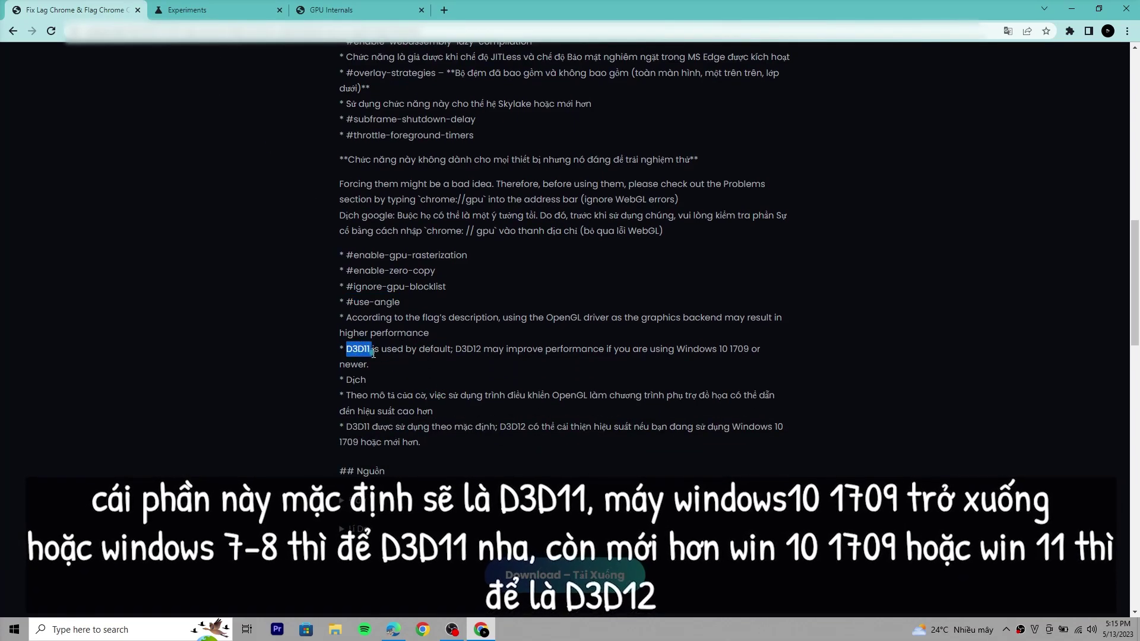
drag(372, 354, 447, 353)
key(ctrl+Tab)
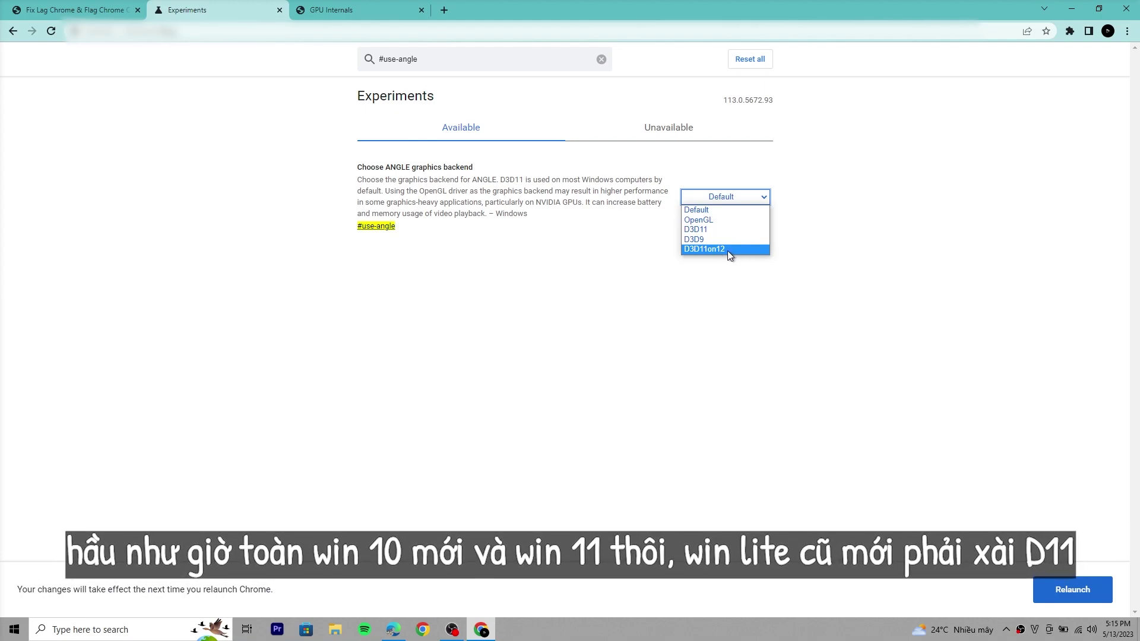
click(727, 250)
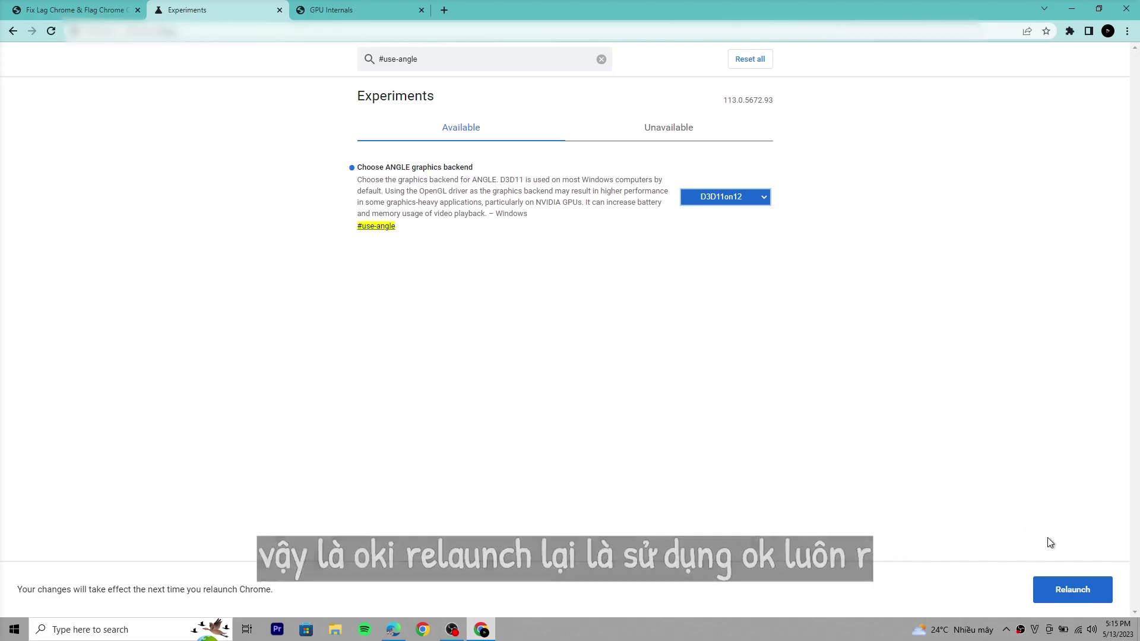
Relaunch the browser to apply the flag changes and review the modified flags on the Experiments page
click(1065, 589)
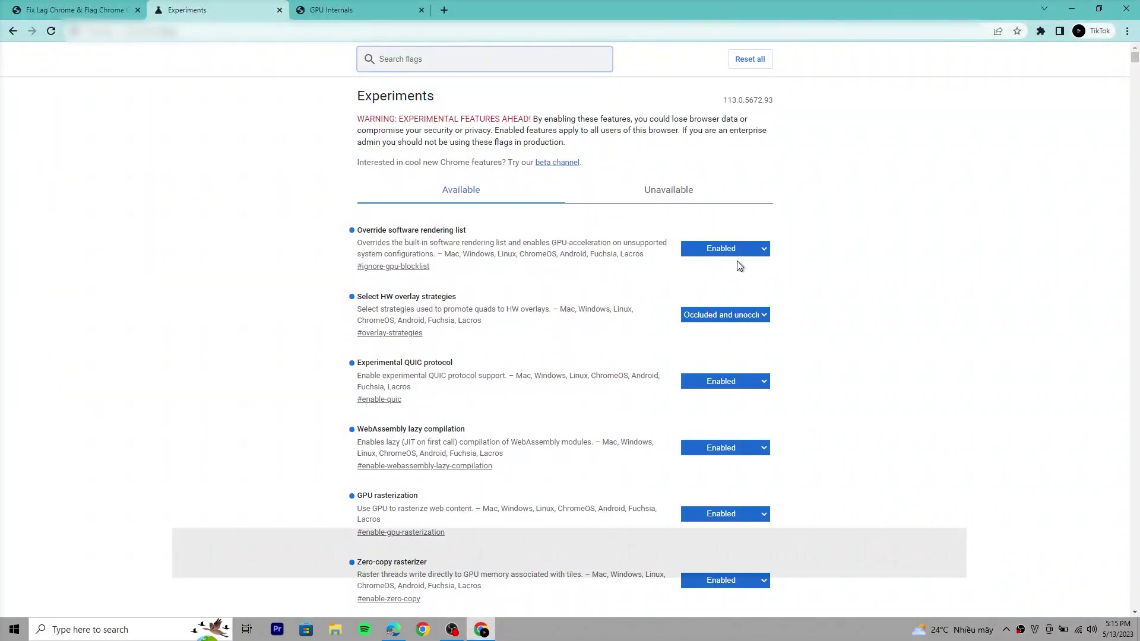
scroll(798, 386, down, 10)
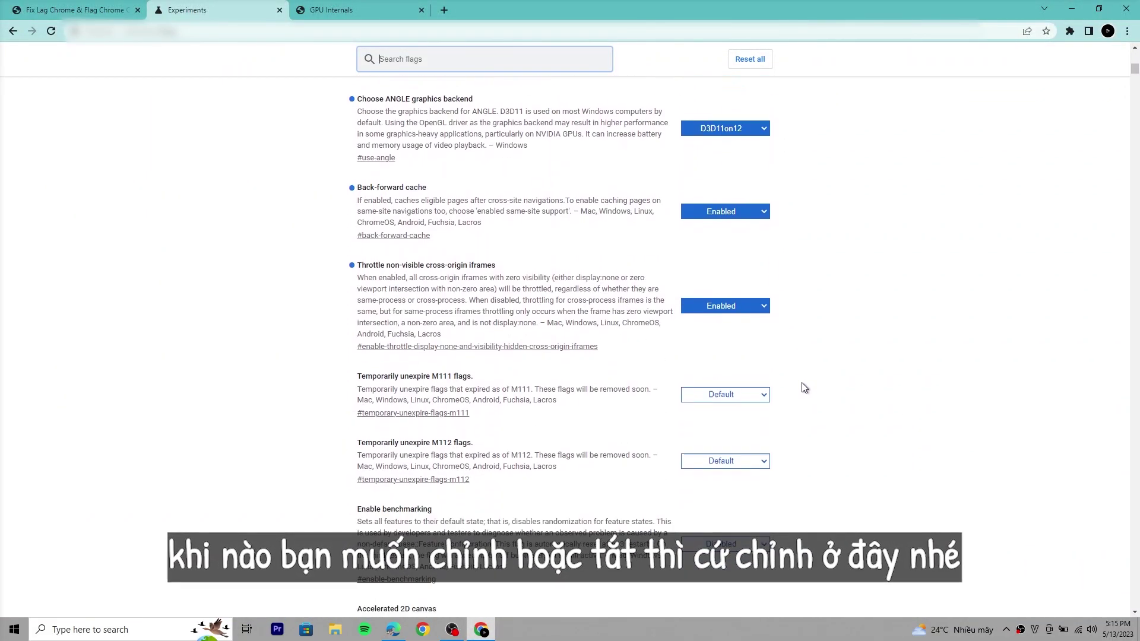
scroll(769, 339, up, 10)
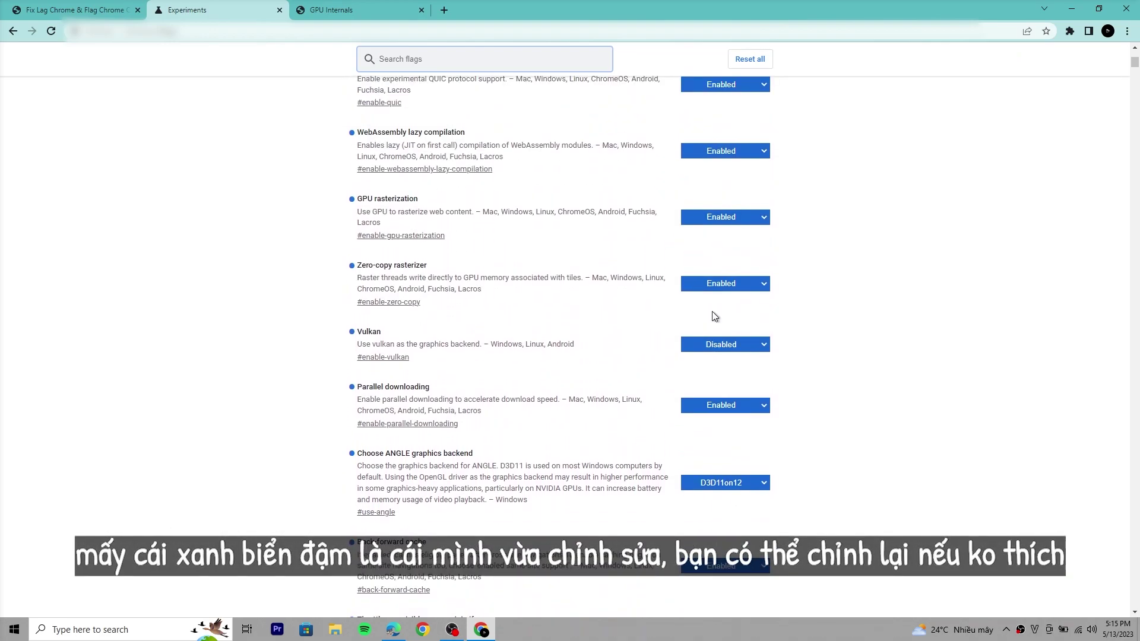
scroll(754, 261, up, 2)
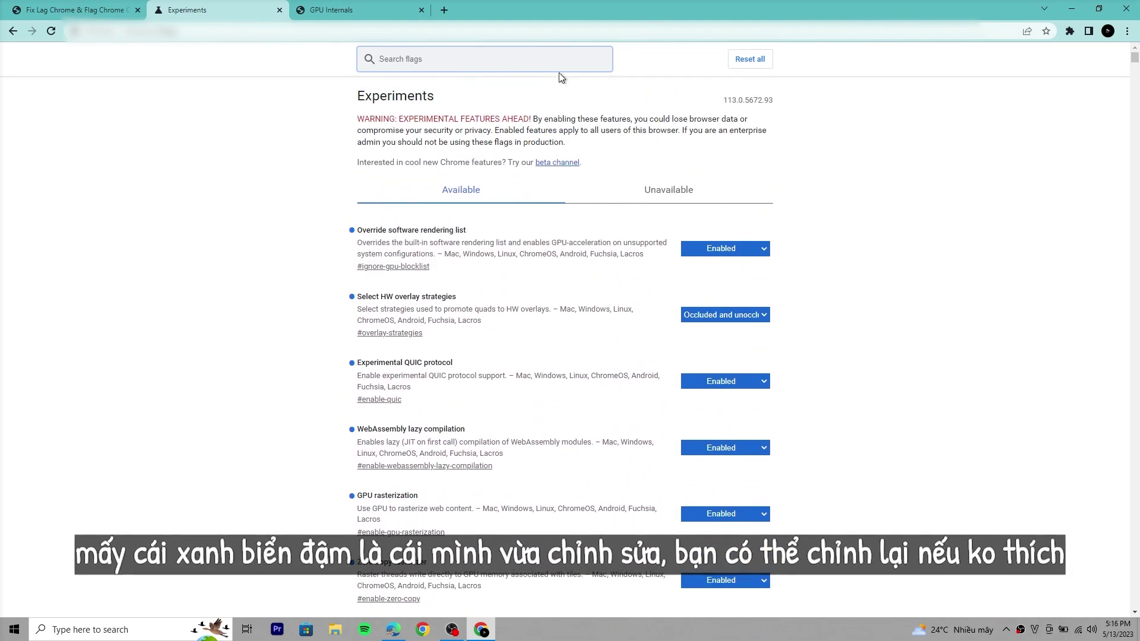
Open YouTube in a new browser tab and enter "4k minecraft" as the video search
click(444, 10)
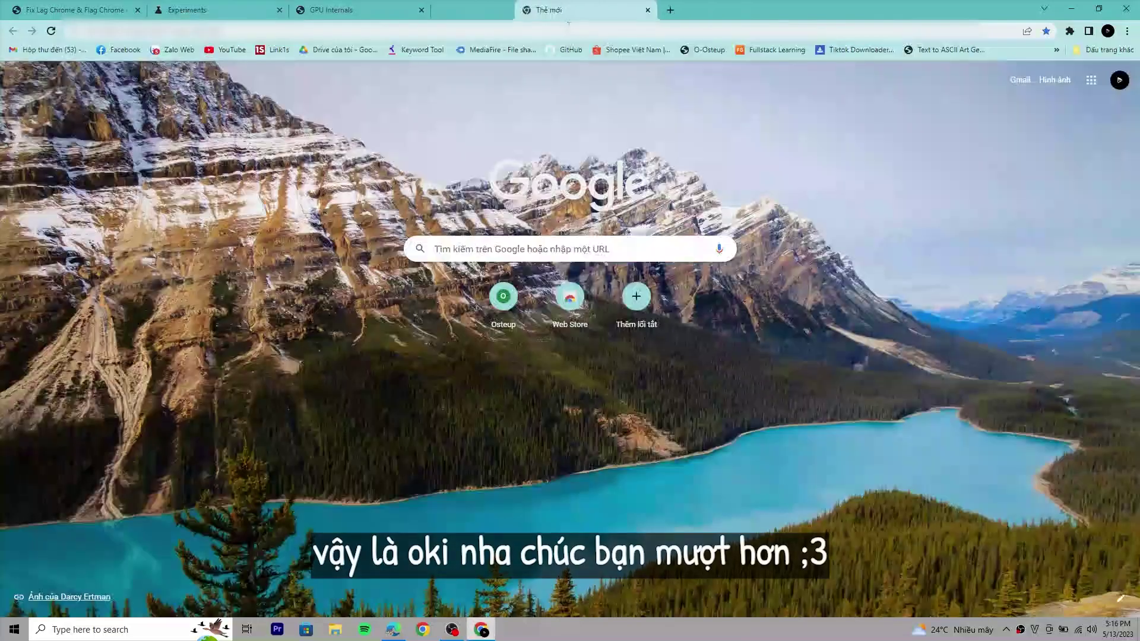
click(237, 53)
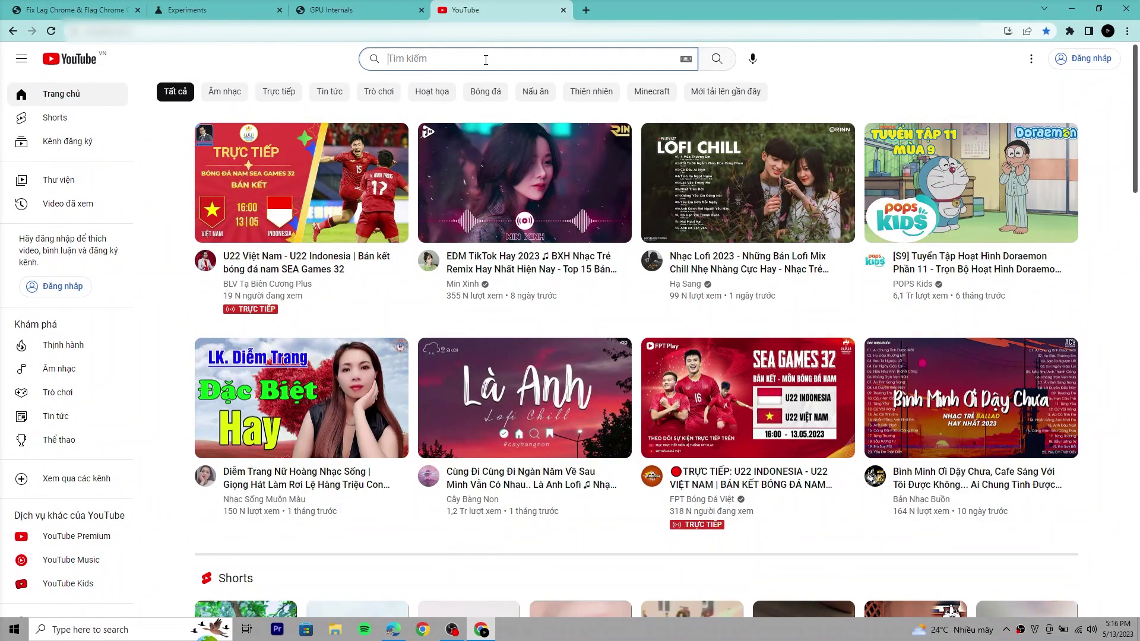
click(491, 58)
text(4k minecraft)
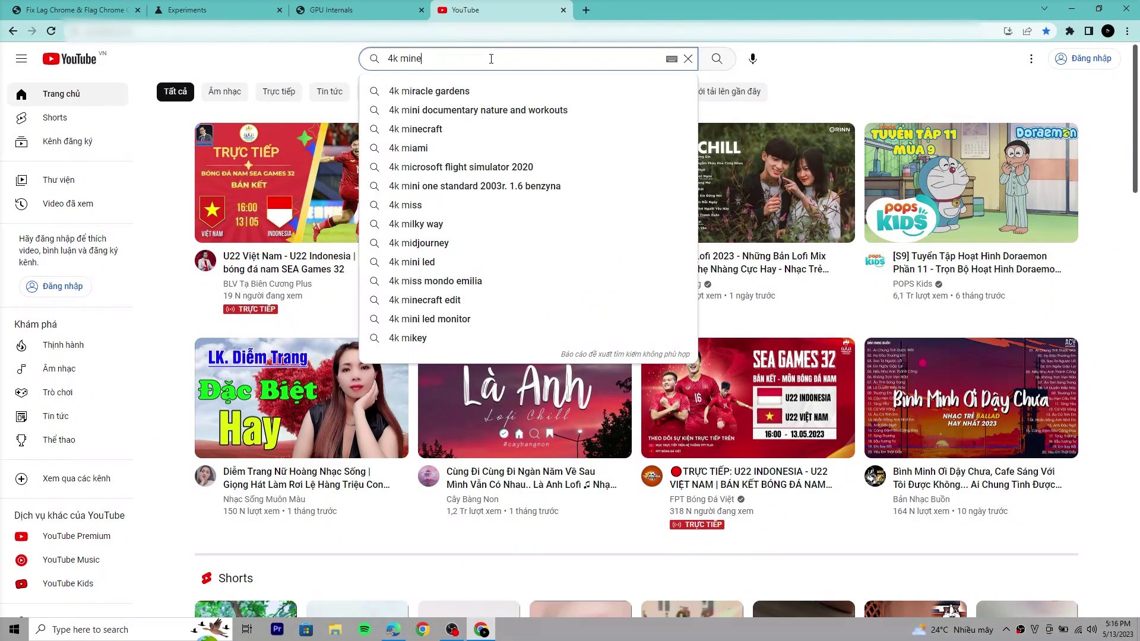